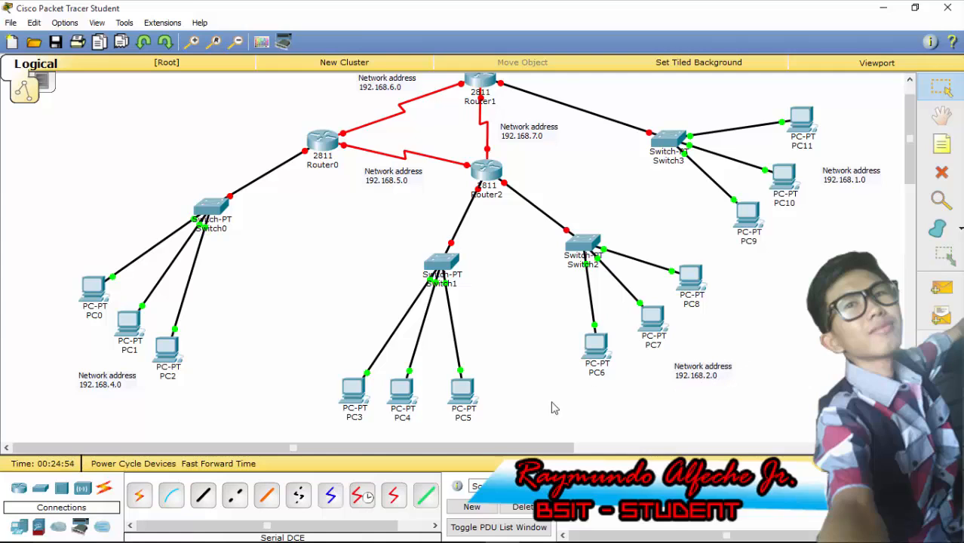
Shift the 192.168.1.0 network address note slightly beside PC10
{"action": "left_click_drag", "start_coordinate": [910, 146], "coordinate": [910, 160]}
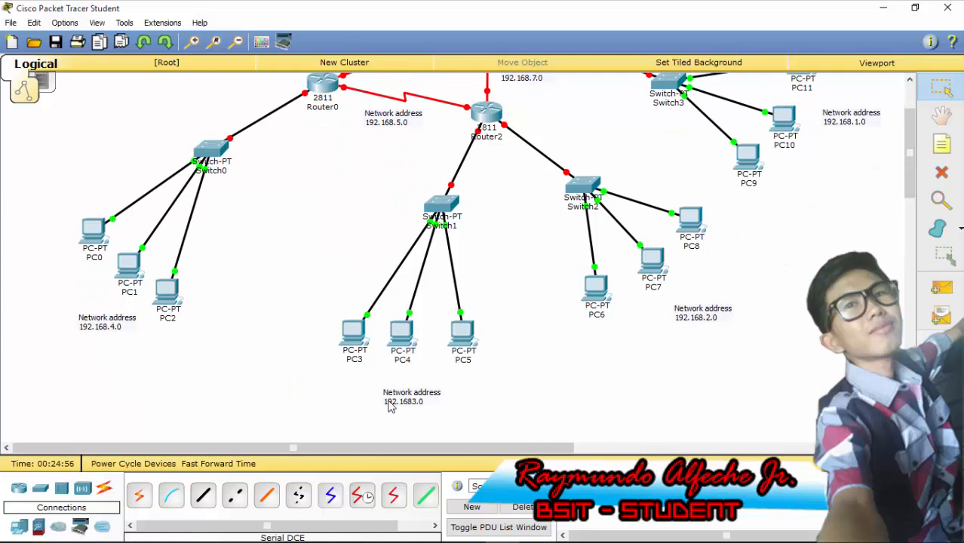
{"action": "left_click_drag", "start_coordinate": [910, 160], "coordinate": [910, 136]}
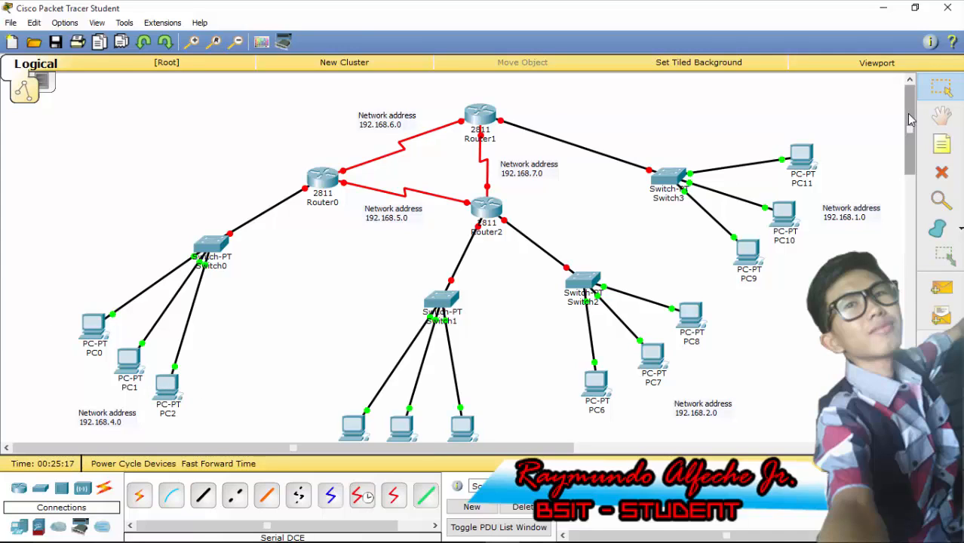
{"action": "scroll", "coordinate": [911, 120], "scroll_direction": "down", "scroll_amount": 1}
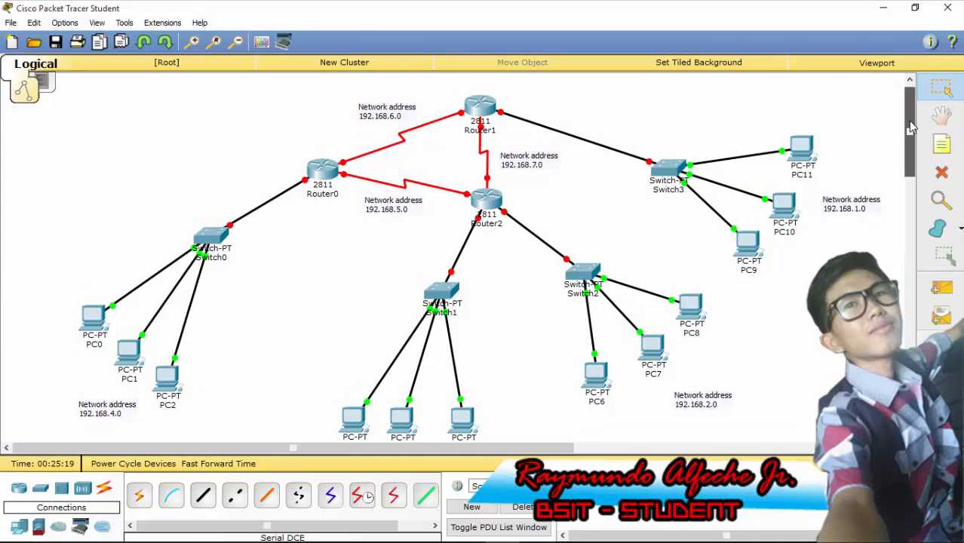
{"action": "scroll", "coordinate": [911, 117], "scroll_direction": "up", "scroll_amount": 1}
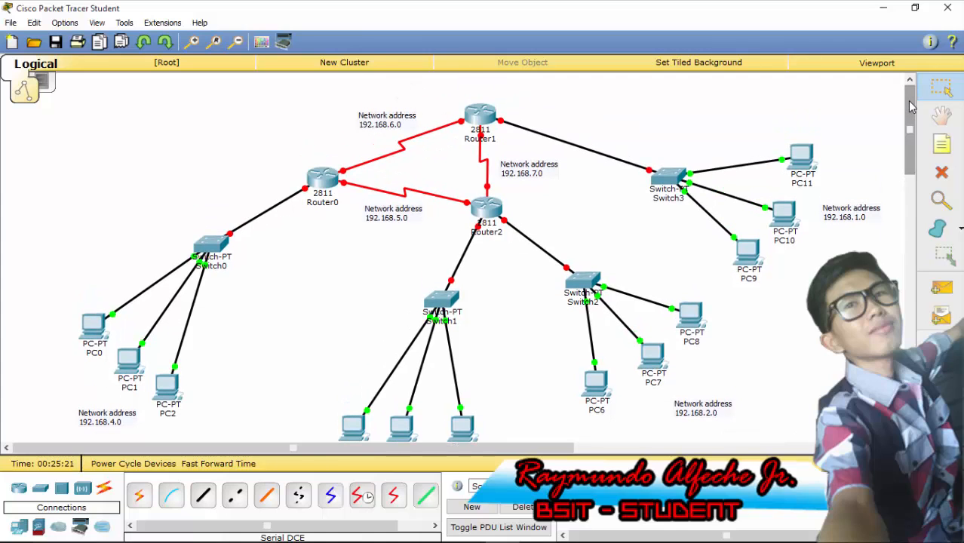
{"action": "mouse_move", "coordinate": [911, 105]}
{"action": "left_mouse_down"}
{"action": "mouse_move", "coordinate": [909, 119]}
{"action": "mouse_move", "coordinate": [907, 89]}
{"action": "mouse_move", "coordinate": [912, 107]}
{"action": "left_mouse_up"}
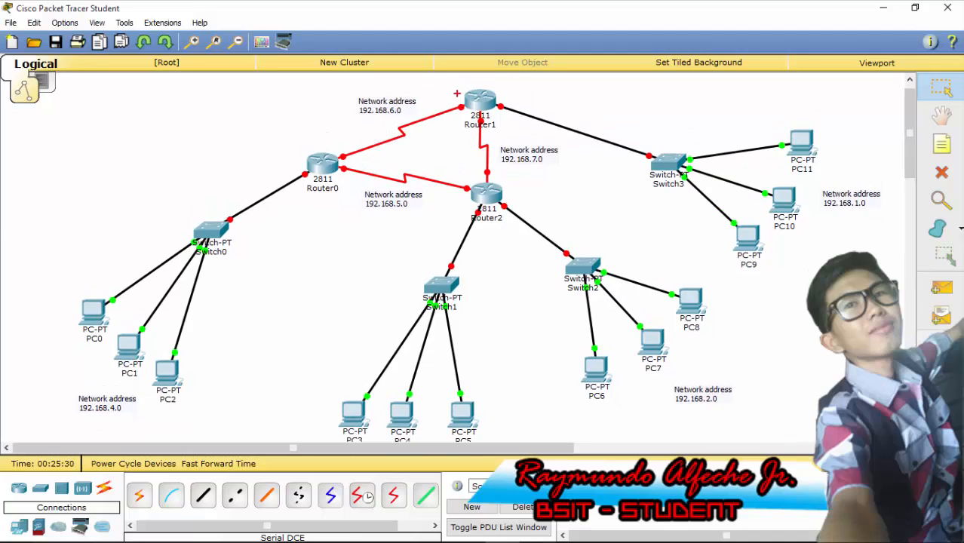
{"action": "mouse_move", "coordinate": [471, 80]}
{"action": "left_mouse_down"}
{"action": "mouse_move", "coordinate": [352, 82]}
{"action": "mouse_move", "coordinate": [60, 313]}
{"action": "mouse_move", "coordinate": [231, 445]}
{"action": "mouse_move", "coordinate": [802, 400]}
{"action": "mouse_move", "coordinate": [923, 159]}
{"action": "mouse_move", "coordinate": [537, 104]}
{"action": "mouse_move", "coordinate": [459, 80]}
{"action": "left_mouse_up"}
{"action": "left_click_drag", "start_coordinate": [851, 204], "coordinate": [849, 209]}
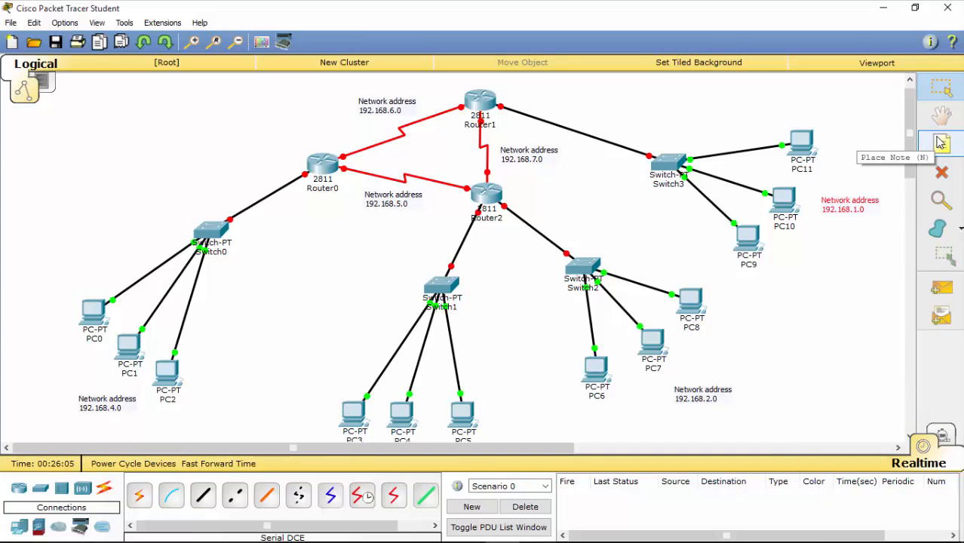
Place a note just below Router0 containing the partial address "192.168."
{"action": "left_click", "coordinate": [941, 142]}
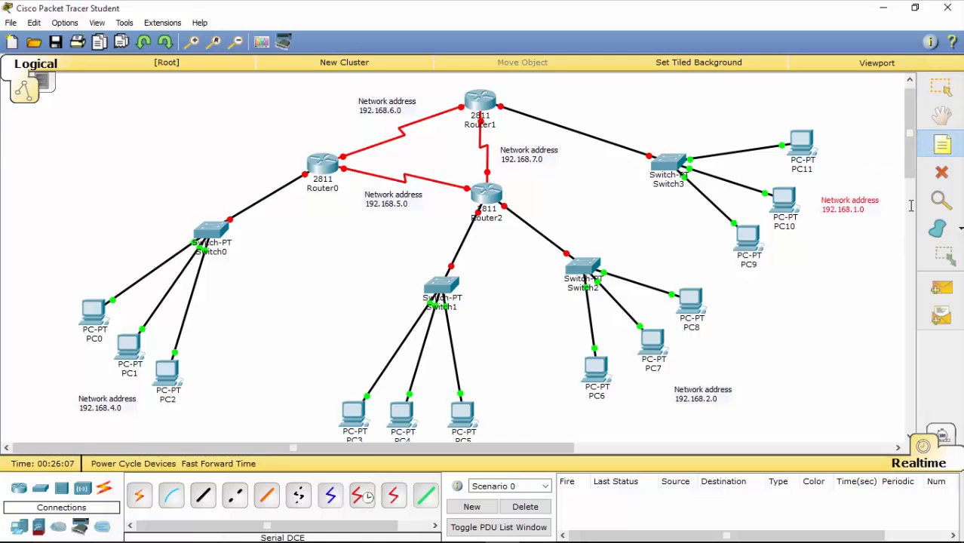
{"action": "scroll", "coordinate": [910, 151], "scroll_direction": "down", "scroll_amount": 1}
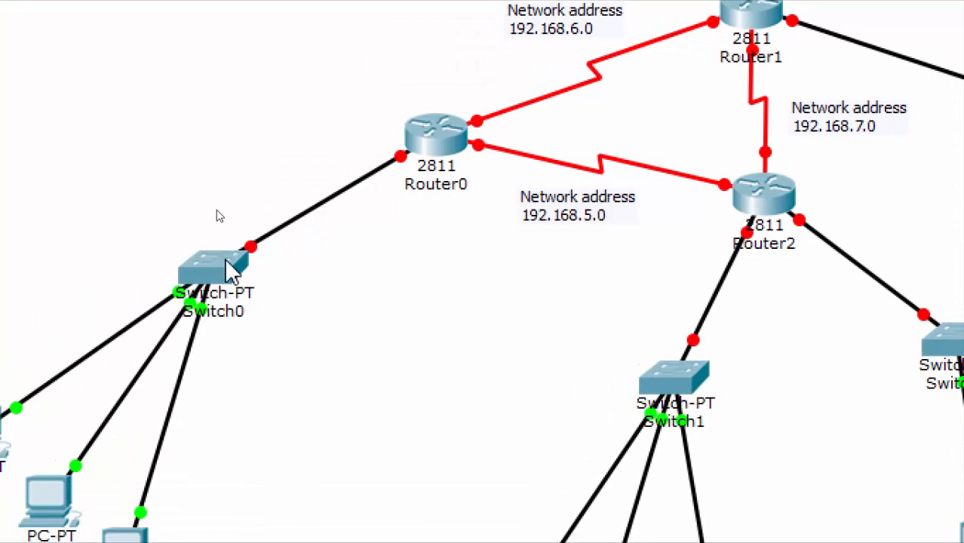
{"action": "mouse_move", "coordinate": [195, 319]}
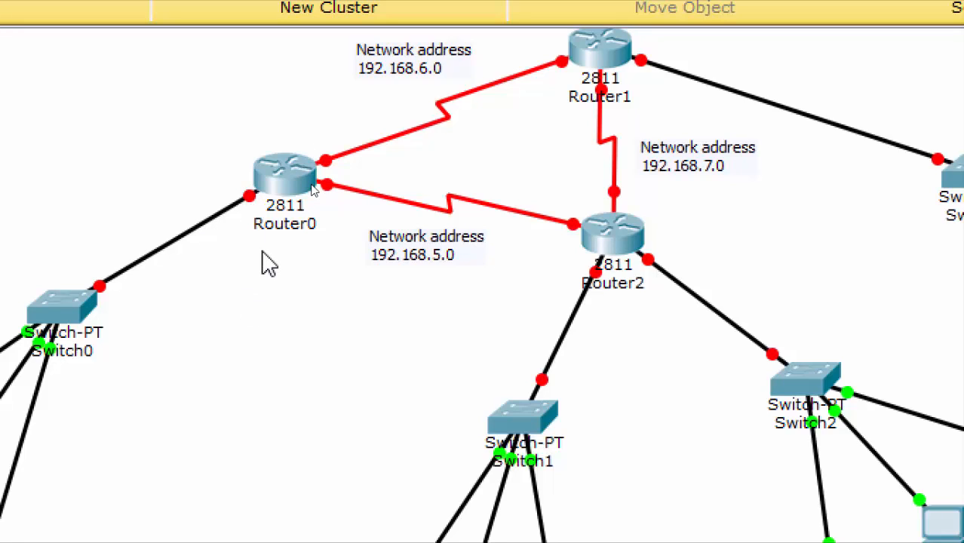
{"action": "left_click", "coordinate": [224, 258]}
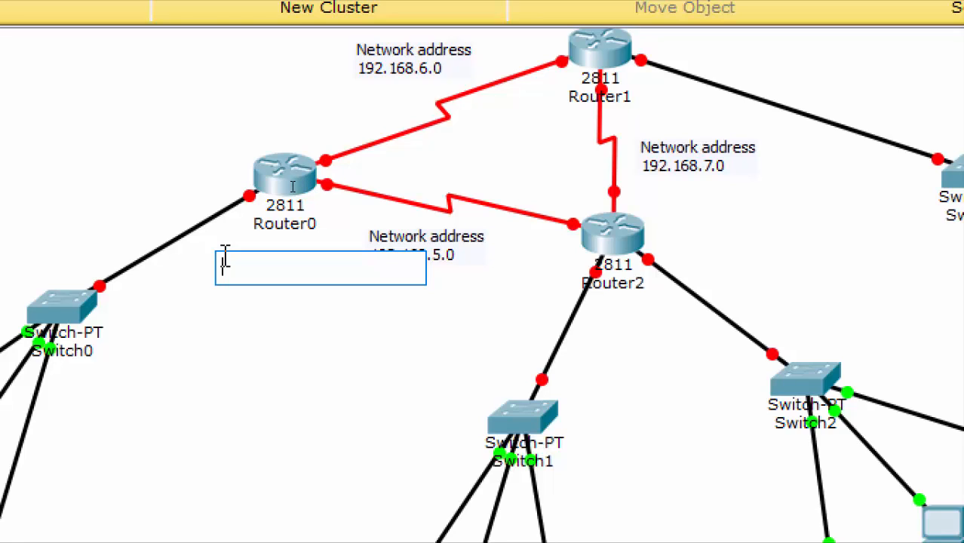
{"action": "type", "text": "192"}
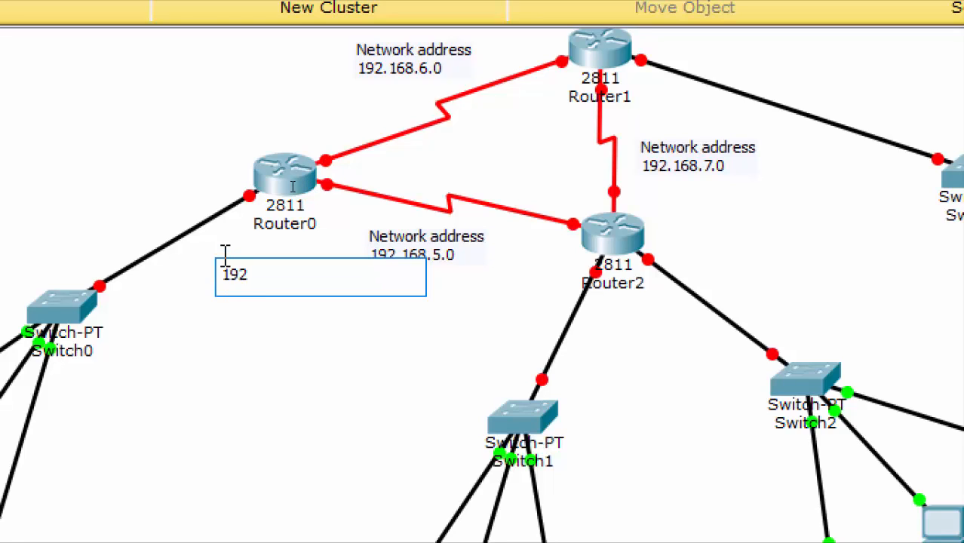
{"action": "type", "text": ".168."}
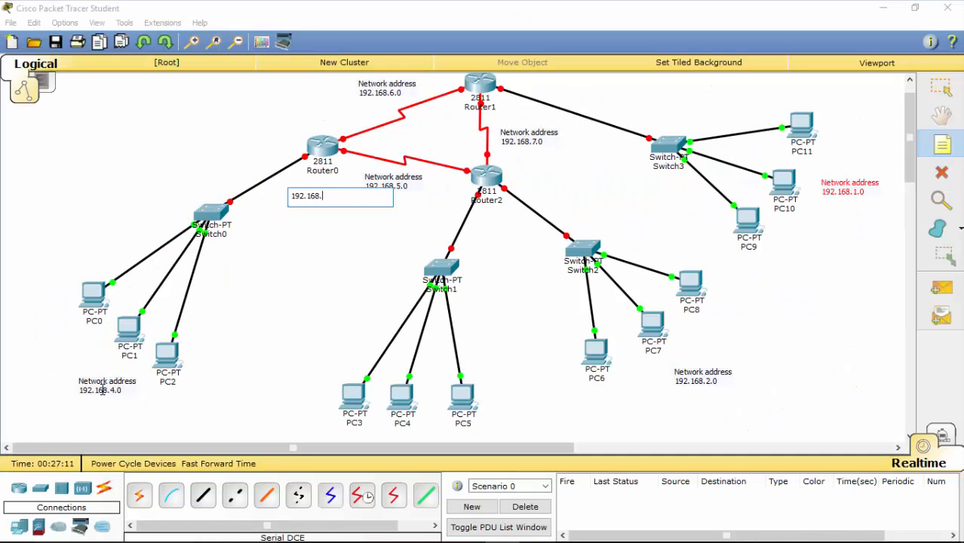
{"action": "mouse_move", "coordinate": [127, 371]}
{"action": "left_mouse_down"}
{"action": "mouse_move", "coordinate": [64, 384]}
{"action": "mouse_move", "coordinate": [143, 412]}
{"action": "mouse_move", "coordinate": [133, 362]}
{"action": "mouse_move", "coordinate": [113, 368]}
{"action": "left_mouse_up"}
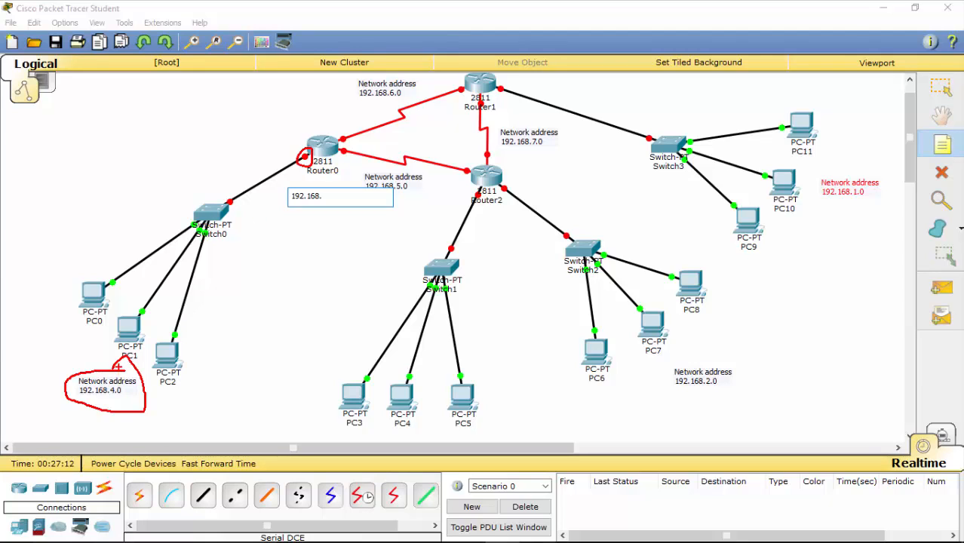
{"action": "mouse_move", "coordinate": [119, 367]}
{"action": "left_mouse_down"}
{"action": "mouse_move", "coordinate": [51, 379]}
{"action": "mouse_move", "coordinate": [115, 434]}
{"action": "mouse_move", "coordinate": [143, 387]}
{"action": "mouse_move", "coordinate": [114, 354]}
{"action": "left_mouse_up"}
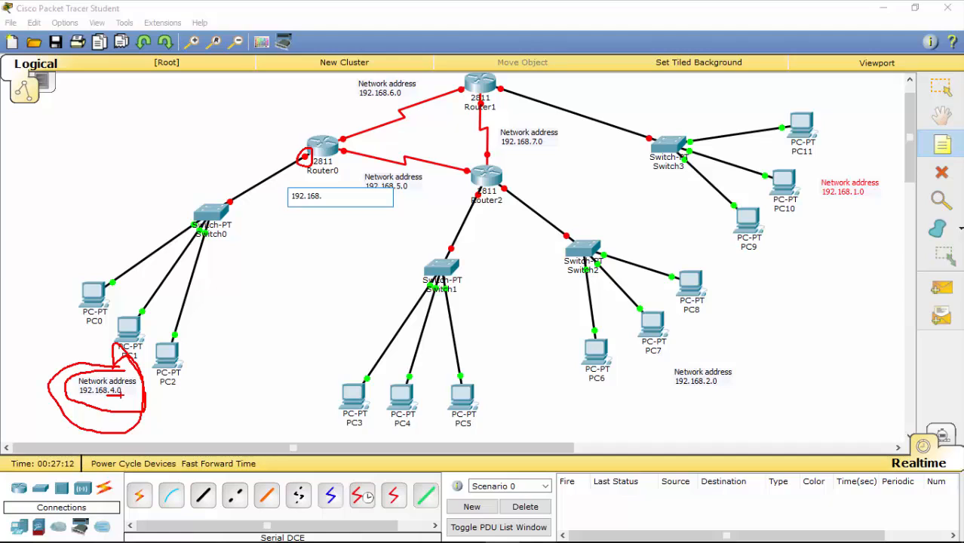
{"action": "key", "text": "Escape"}
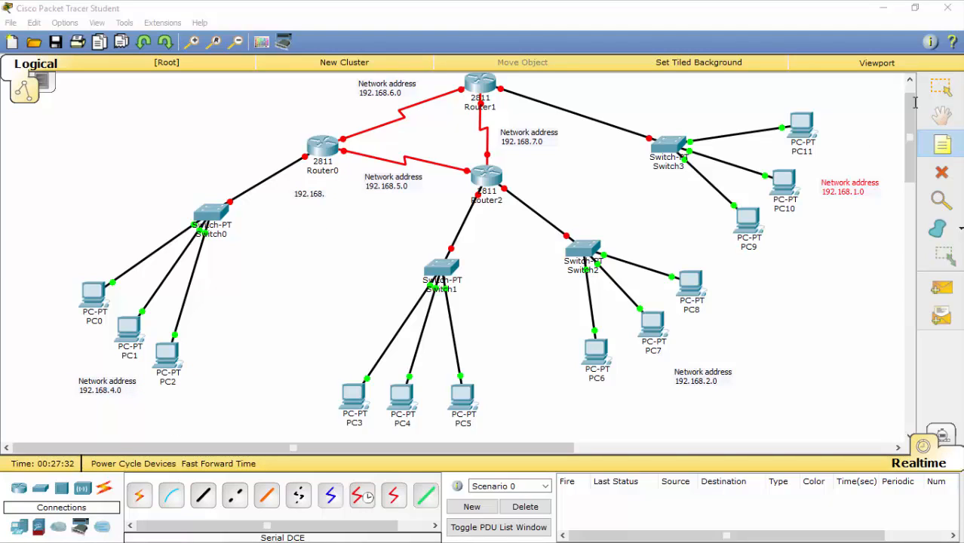
Complete the note below Router0 as 192.168.4.1 and move it beside the router's link to Switch0
{"action": "left_click", "coordinate": [941, 88]}
{"action": "left_click", "coordinate": [325, 194]}
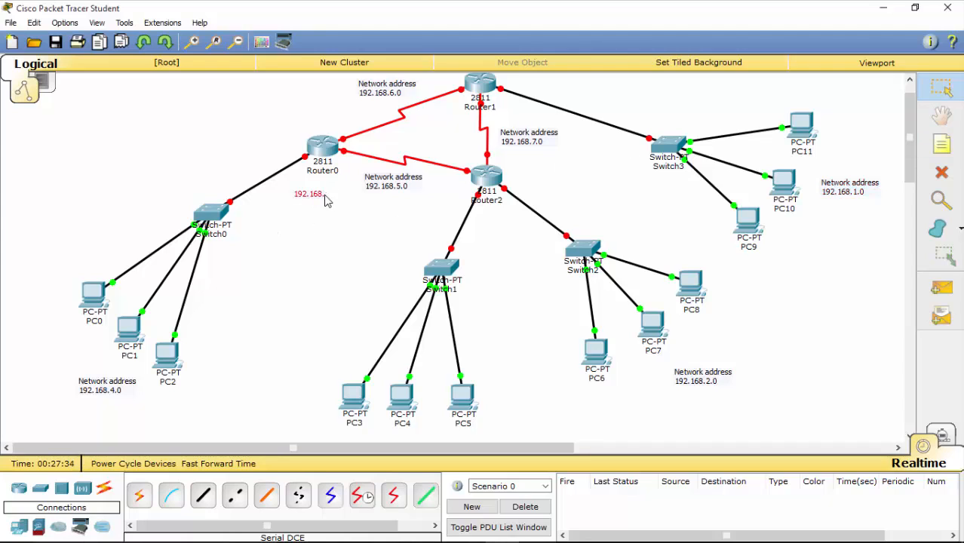
{"action": "left_click", "coordinate": [325, 195]}
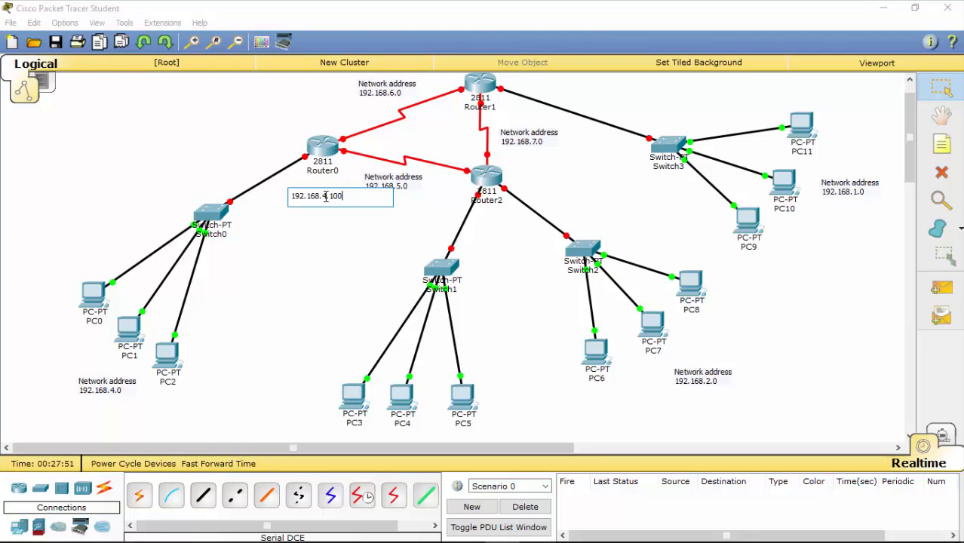
{"action": "key", "text": "BackSpace"}
{"action": "key", "text": "BackSpace"}
{"action": "left_click", "coordinate": [929, 90]}
{"action": "left_click_drag", "start_coordinate": [323, 197], "coordinate": [287, 162]}
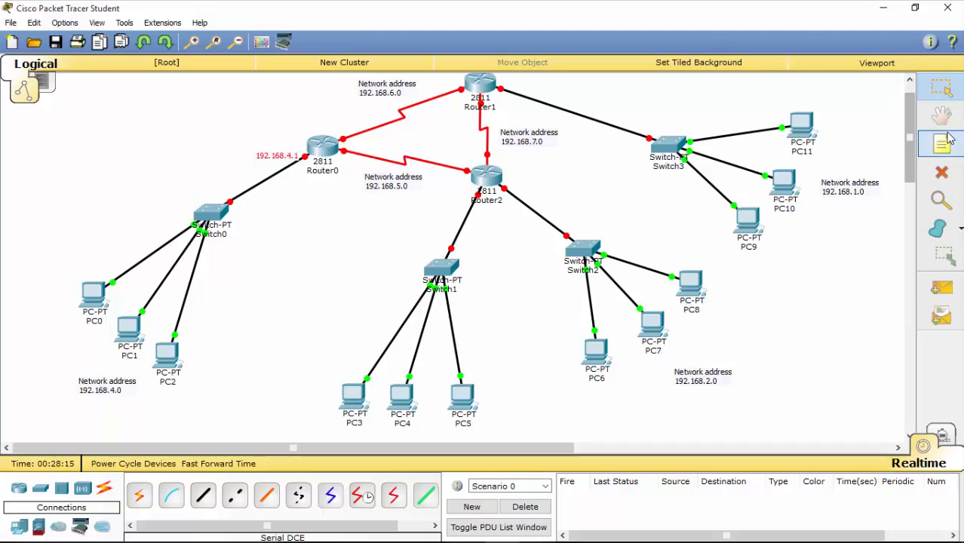
Place a note just below Router2 containing the partial address "192.168."
{"action": "left_click", "coordinate": [948, 138]}
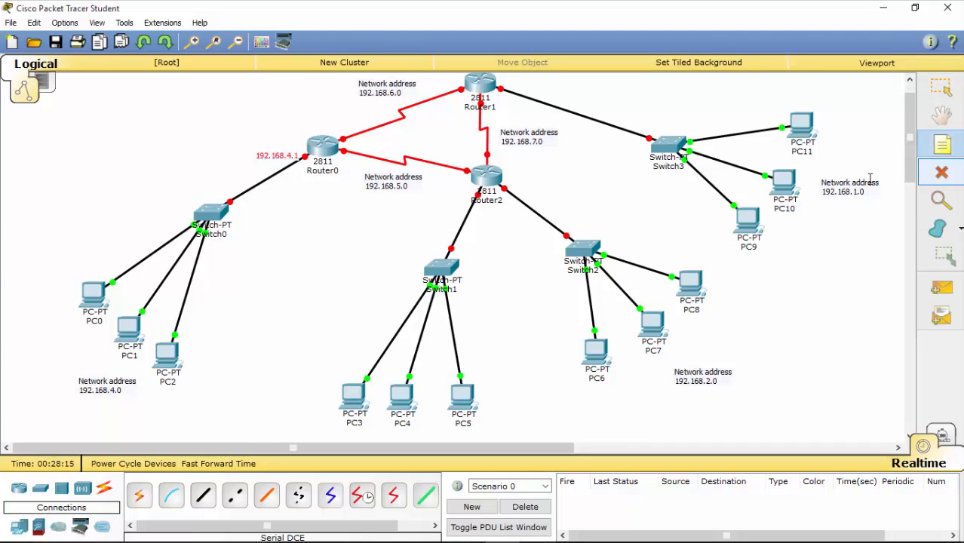
{"action": "left_click", "coordinate": [432, 205]}
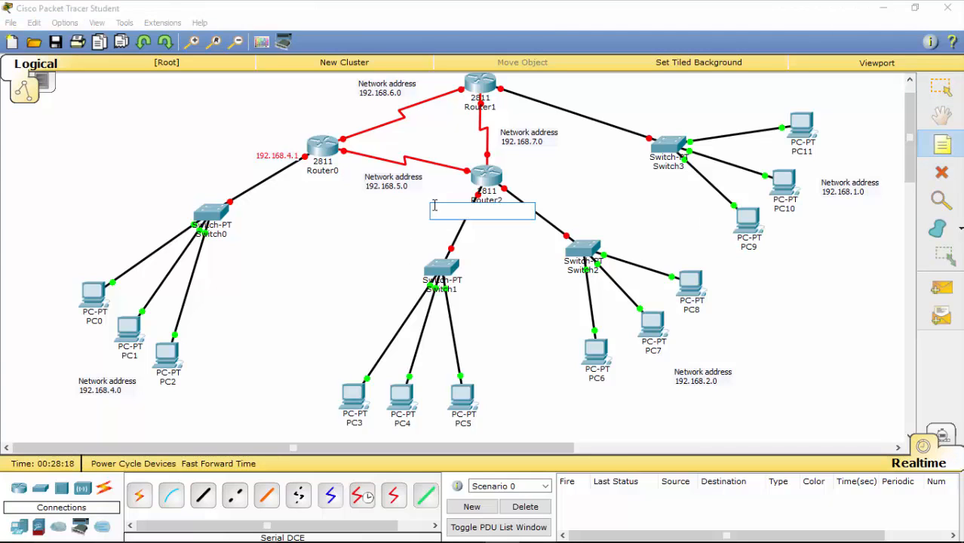
{"action": "type", "text": "192.168."}
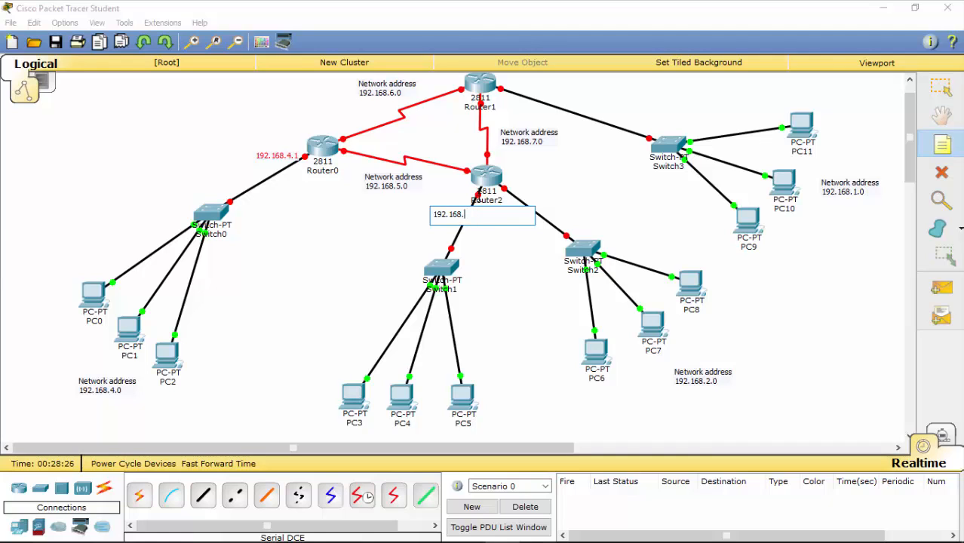
{"action": "left_click", "coordinate": [811, 219]}
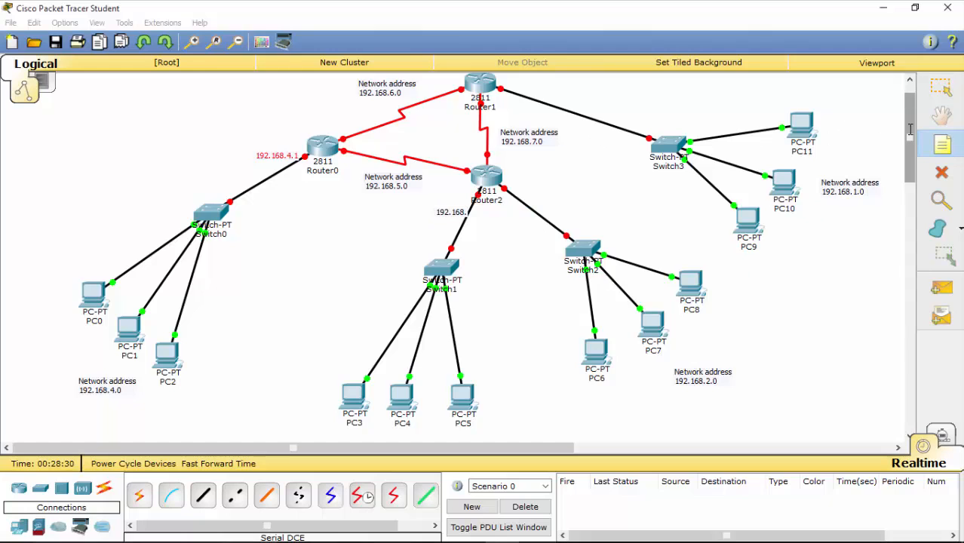
Correct the address in the network note below PC3, PC4 and PC5 to 192.168.3.0
{"action": "left_click_drag", "start_coordinate": [911, 130], "coordinate": [911, 150]}
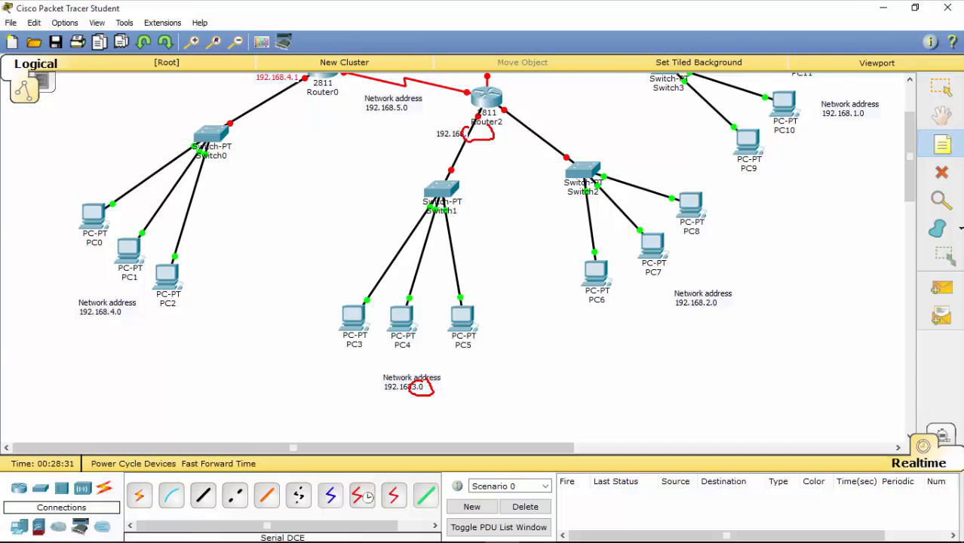
{"action": "key", "text": "Escape"}
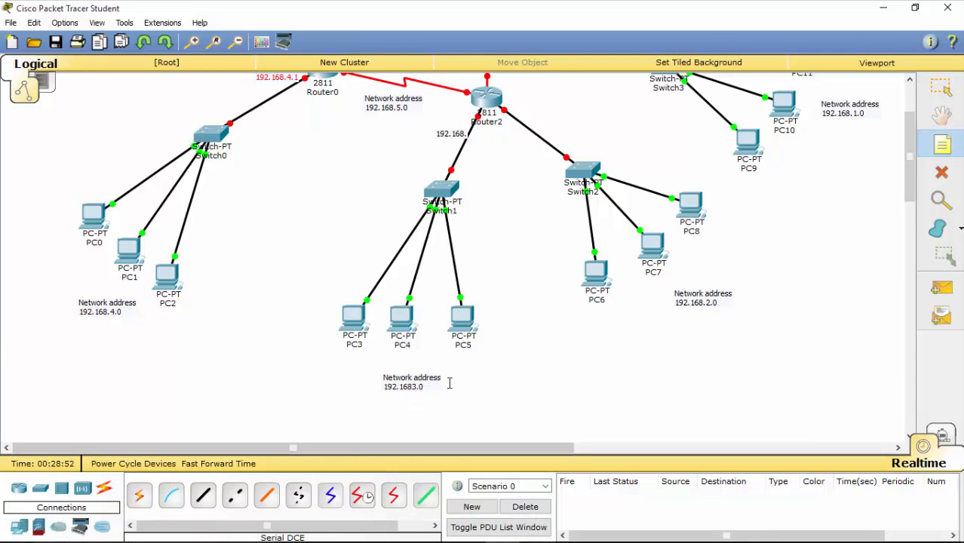
{"action": "left_click", "coordinate": [942, 87]}
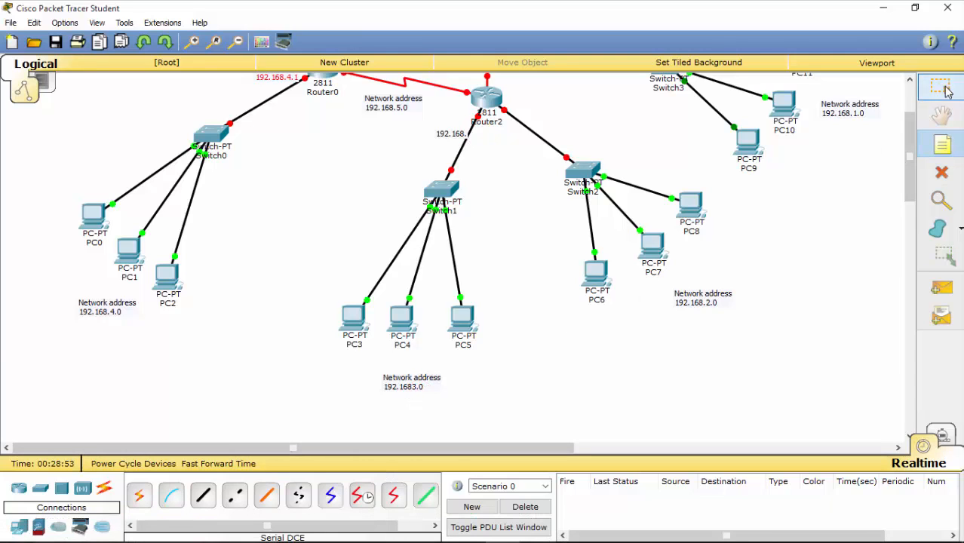
{"action": "double_click", "coordinate": [412, 388]}
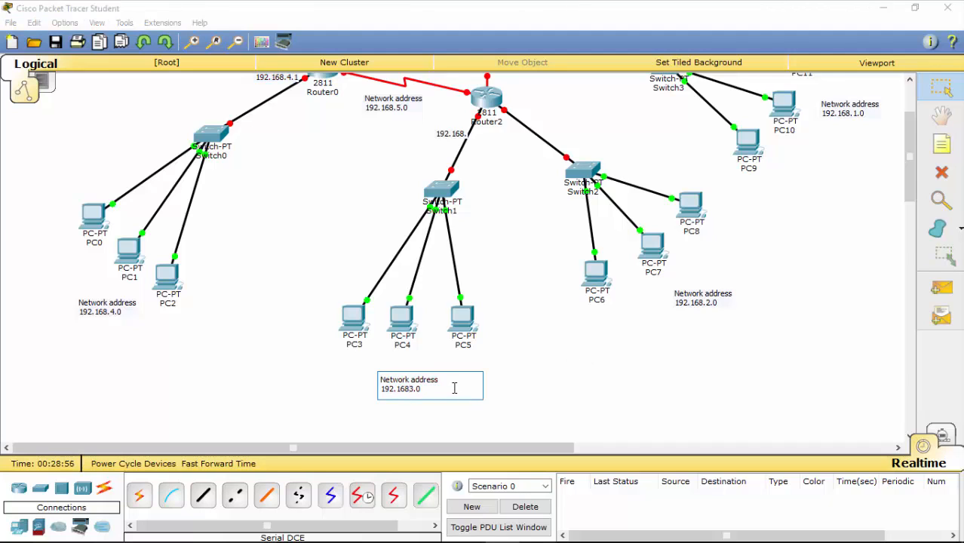
{"action": "type", "text": "."}
{"action": "left_click_drag", "start_coordinate": [424, 391], "coordinate": [379, 390]}
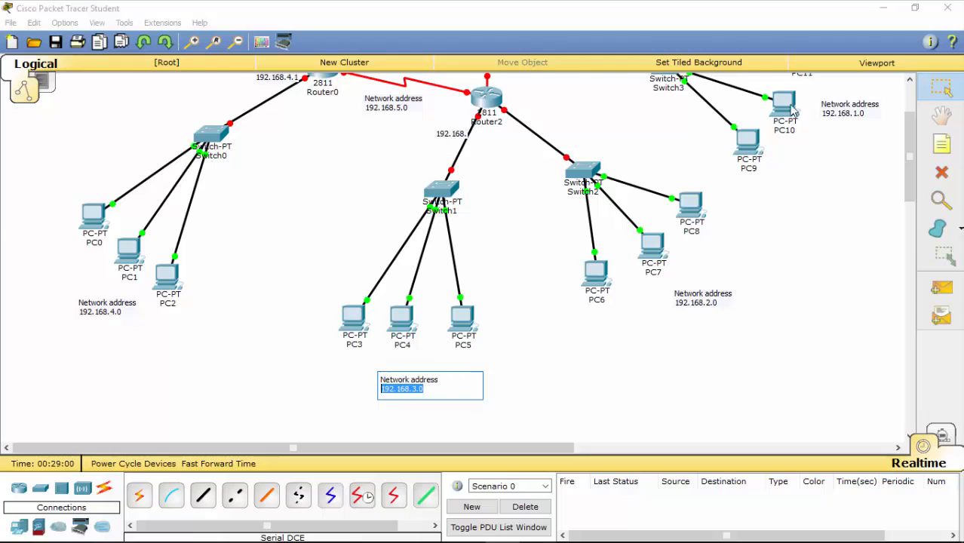
Complete the note below Router2 as 192.168.3.1 and move it beside the router's link to Switch1
{"action": "double_click", "coordinate": [467, 134]}
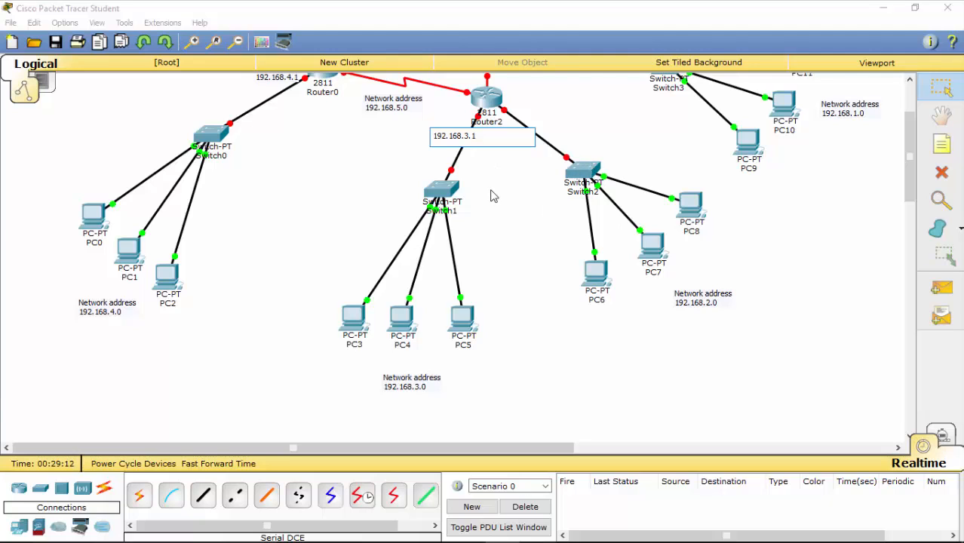
{"action": "left_click", "coordinate": [491, 164]}
{"action": "left_click_drag", "start_coordinate": [470, 137], "coordinate": [466, 123]}
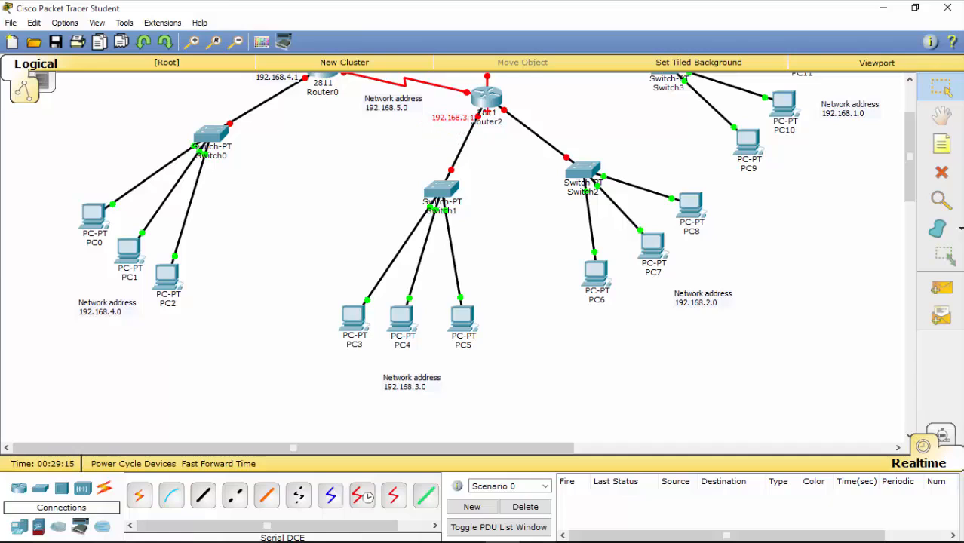
{"action": "mouse_move", "coordinate": [475, 104]}
{"action": "left_mouse_down"}
{"action": "mouse_move", "coordinate": [435, 118]}
{"action": "mouse_move", "coordinate": [491, 127]}
{"action": "left_mouse_up"}
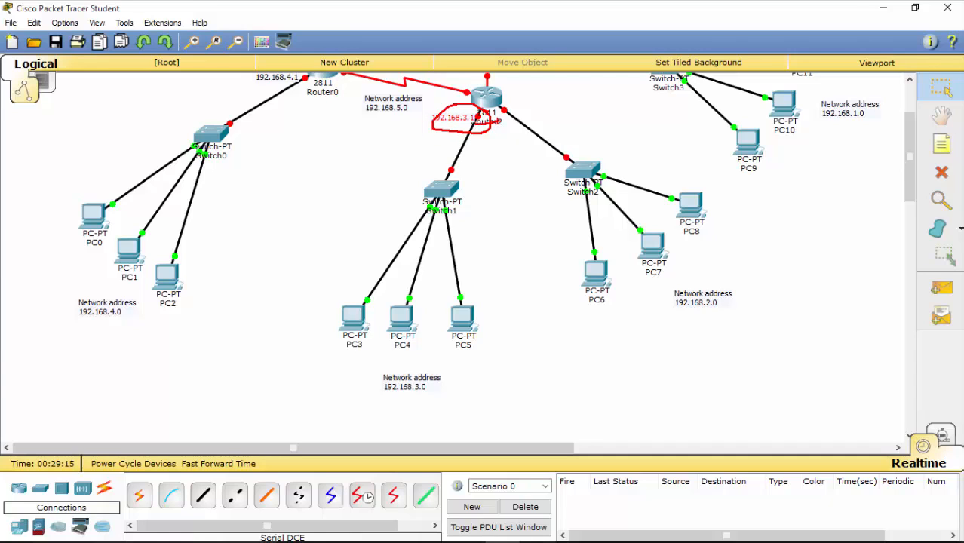
{"action": "key", "text": "Escape"}
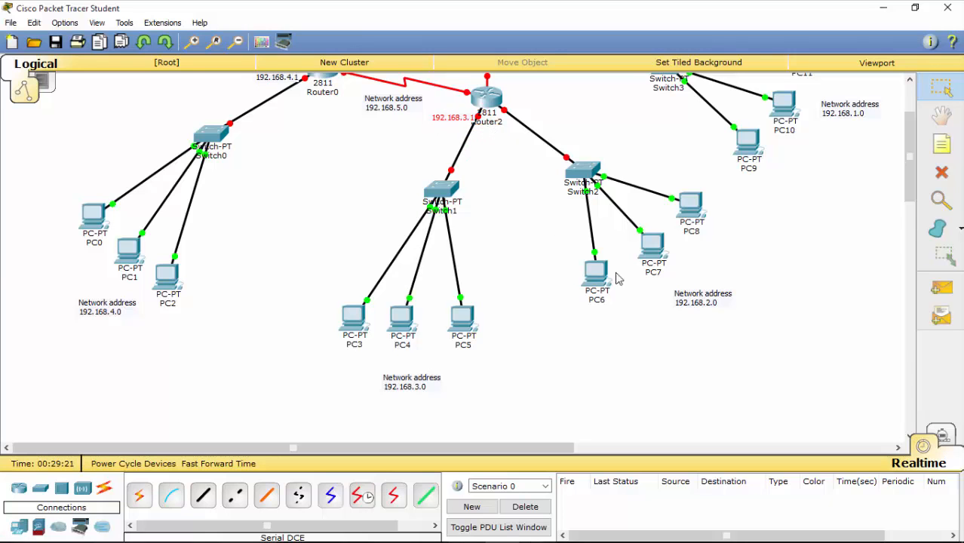
Shift the 192.168.2.0 network address note slightly near PC6 and PC7
{"action": "left_click_drag", "start_coordinate": [911, 159], "coordinate": [911, 144]}
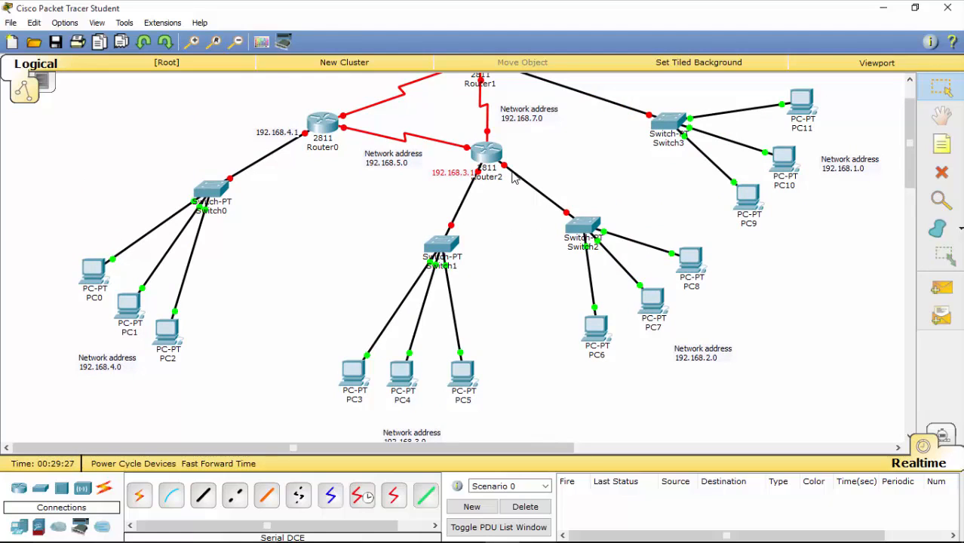
{"action": "left_click_drag", "start_coordinate": [711, 361], "coordinate": [702, 370]}
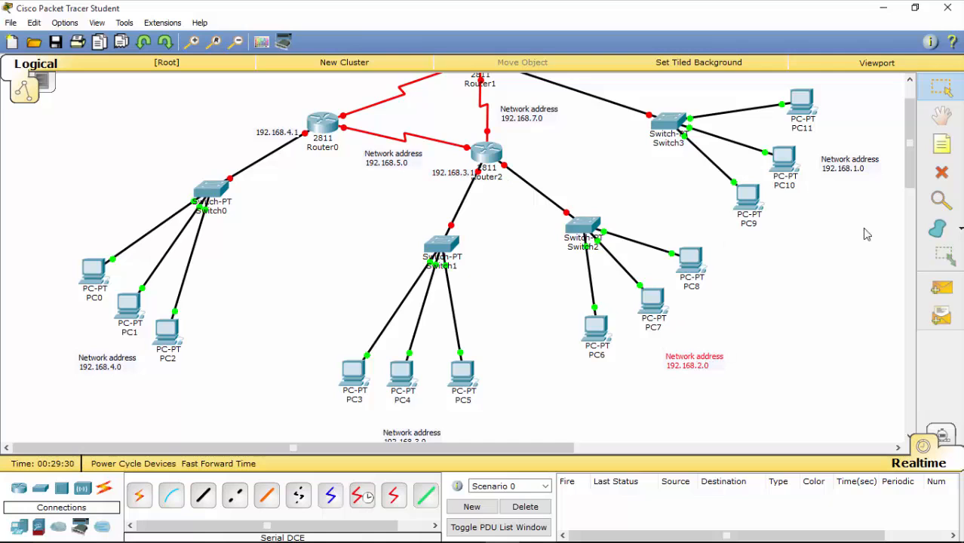
Place a note reading 192.168.2.1 beside Router2's link to Switch2
{"action": "scroll", "coordinate": [913, 136], "scroll_direction": "up", "scroll_amount": 3}
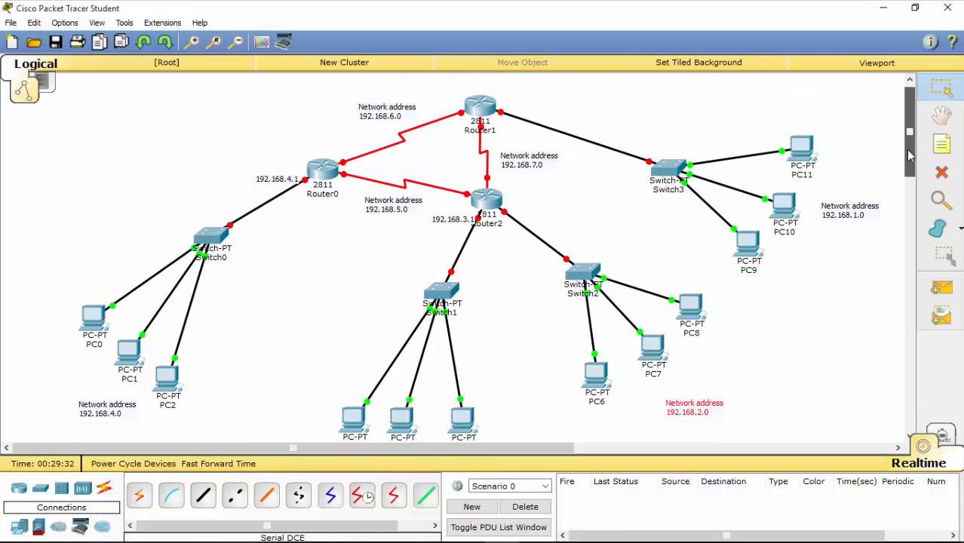
{"action": "left_click", "coordinate": [936, 144]}
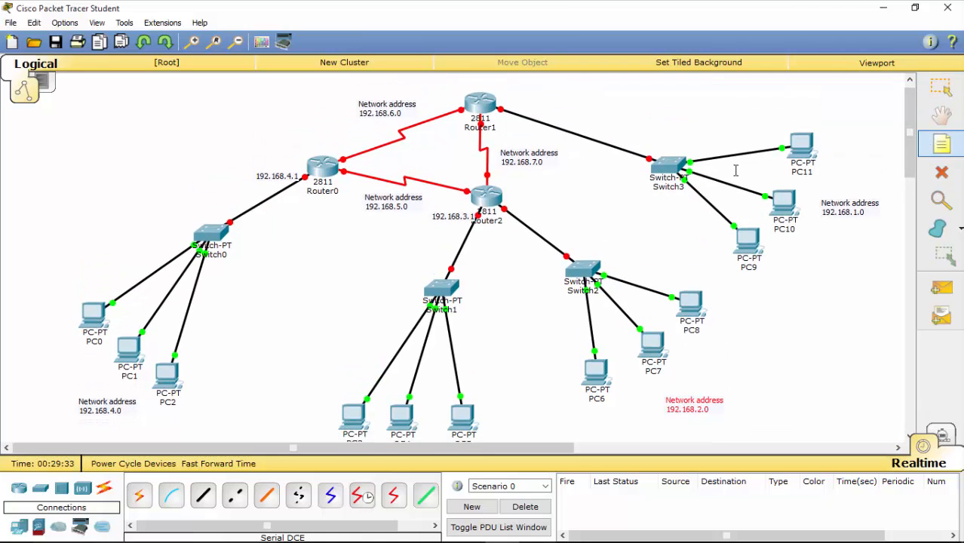
{"action": "left_click", "coordinate": [518, 206]}
{"action": "type", "text": "192.168.2.1"}
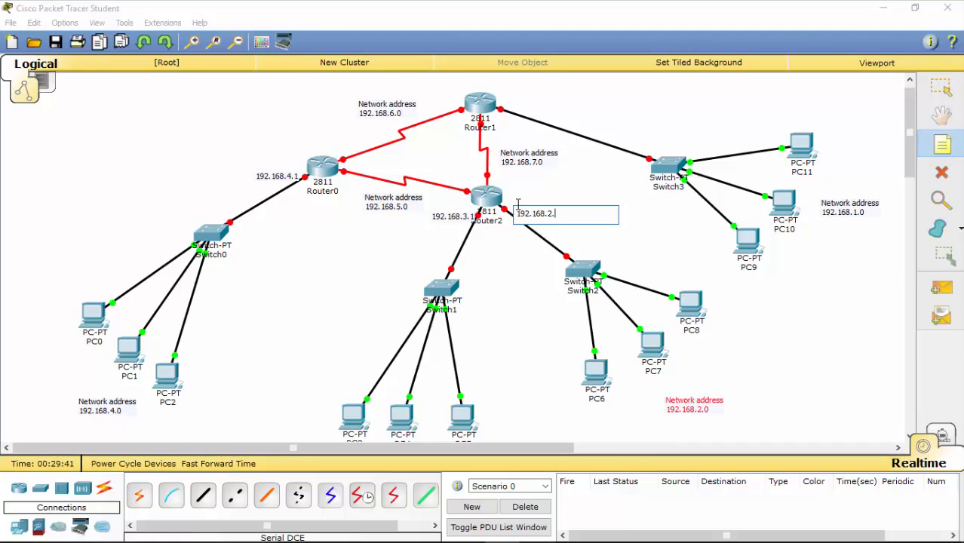
Place a note reading 192.168.1.1 beside Router1's link to Switch3
{"action": "left_click", "coordinate": [509, 101]}
{"action": "type", "text": "192.168."}
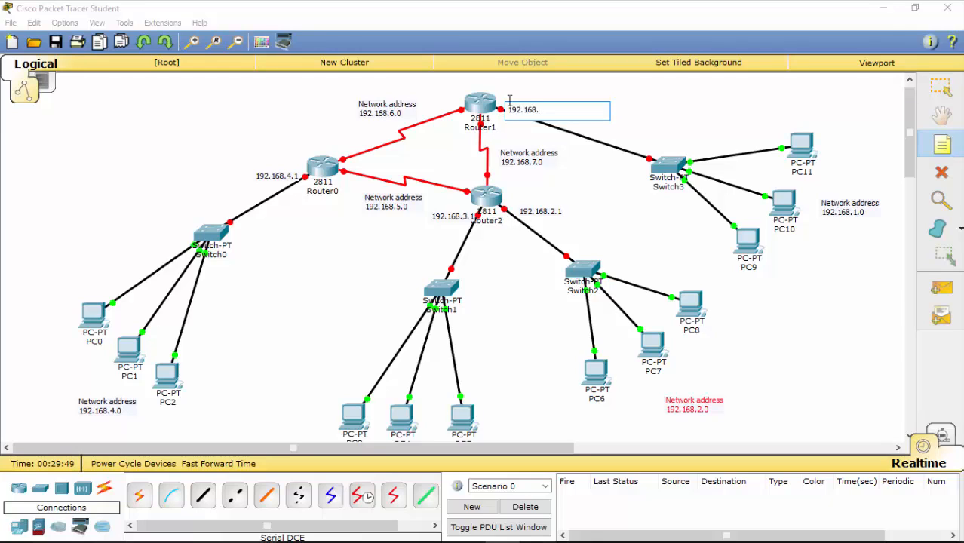
{"action": "type", "text": "1.1"}
Nudge the 192.168.1.1, 192.168.2.1, 192.168.3.1 and 192.168.4.1 notes into place beside their router interfaces
{"action": "left_click", "coordinate": [941, 87]}
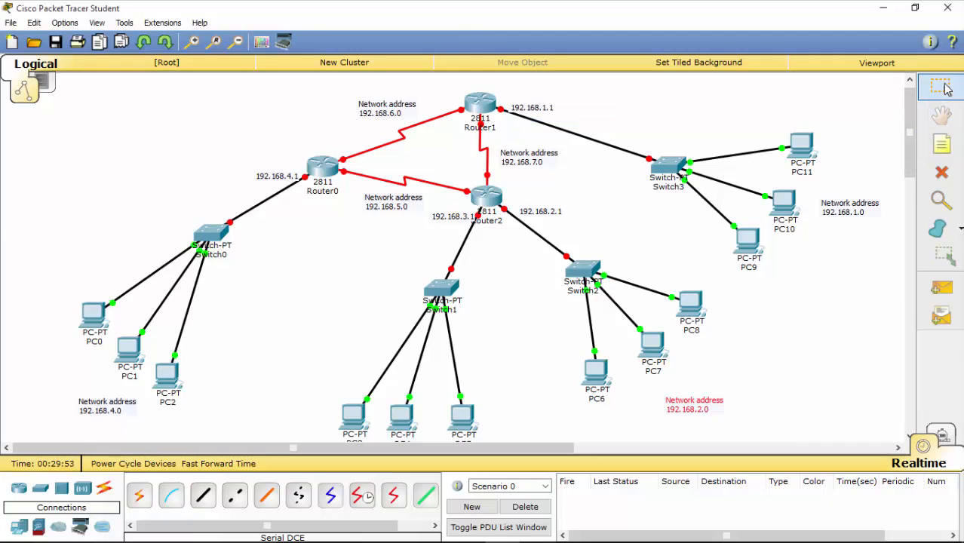
{"action": "left_click", "coordinate": [538, 110]}
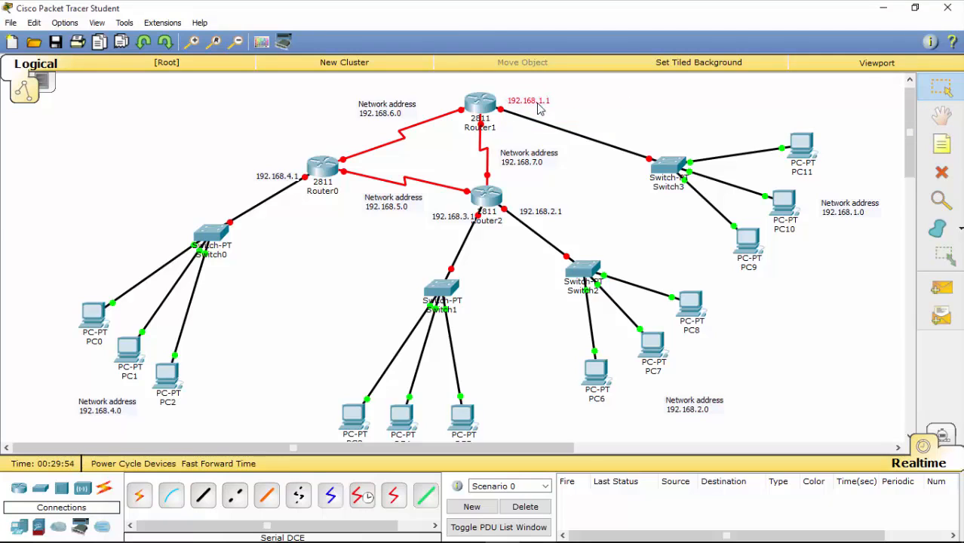
{"action": "left_click", "coordinate": [542, 214]}
{"action": "left_click_drag", "start_coordinate": [543, 217], "coordinate": [537, 220]}
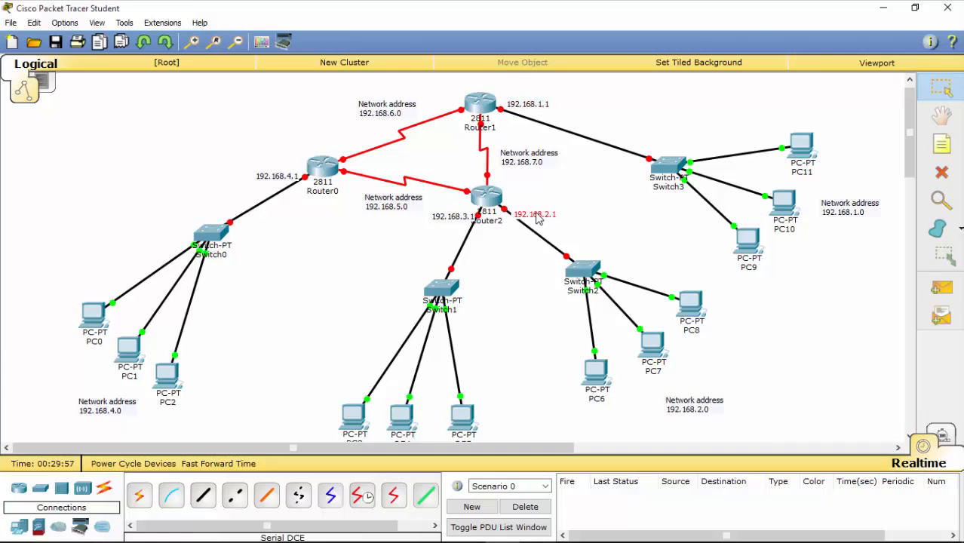
{"action": "left_click", "coordinate": [457, 218]}
{"action": "left_click_drag", "start_coordinate": [457, 221], "coordinate": [455, 218]}
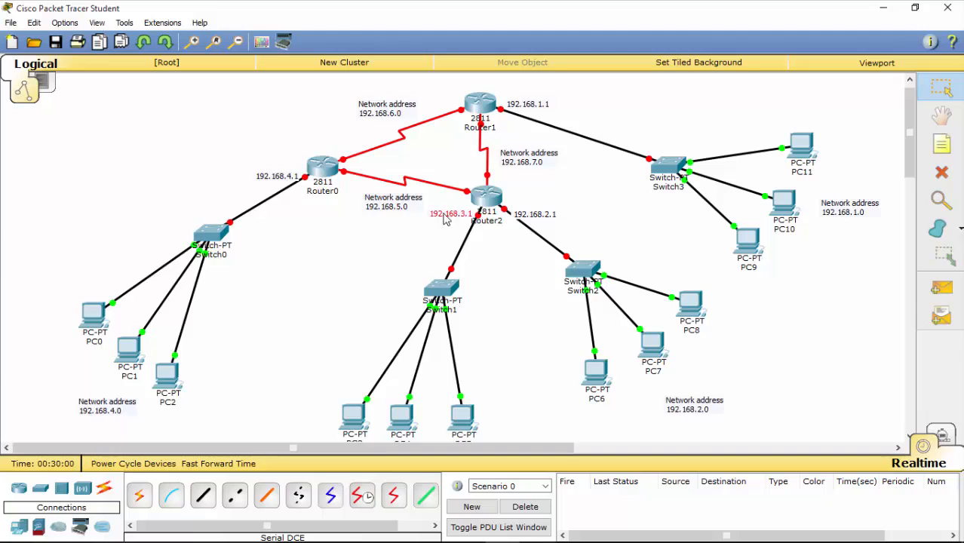
{"action": "left_click", "coordinate": [291, 178]}
{"action": "left_click_drag", "start_coordinate": [290, 179], "coordinate": [289, 180]}
{"action": "mouse_move", "coordinate": [285, 166]}
{"action": "left_mouse_down"}
{"action": "mouse_move", "coordinate": [237, 181]}
{"action": "mouse_move", "coordinate": [311, 169]}
{"action": "mouse_move", "coordinate": [274, 160]}
{"action": "left_mouse_up"}
{"action": "mouse_move", "coordinate": [108, 264]}
{"action": "left_mouse_down"}
{"action": "mouse_move", "coordinate": [85, 273]}
{"action": "mouse_move", "coordinate": [170, 452]}
{"action": "mouse_move", "coordinate": [163, 298]}
{"action": "mouse_move", "coordinate": [100, 268]}
{"action": "left_mouse_up"}
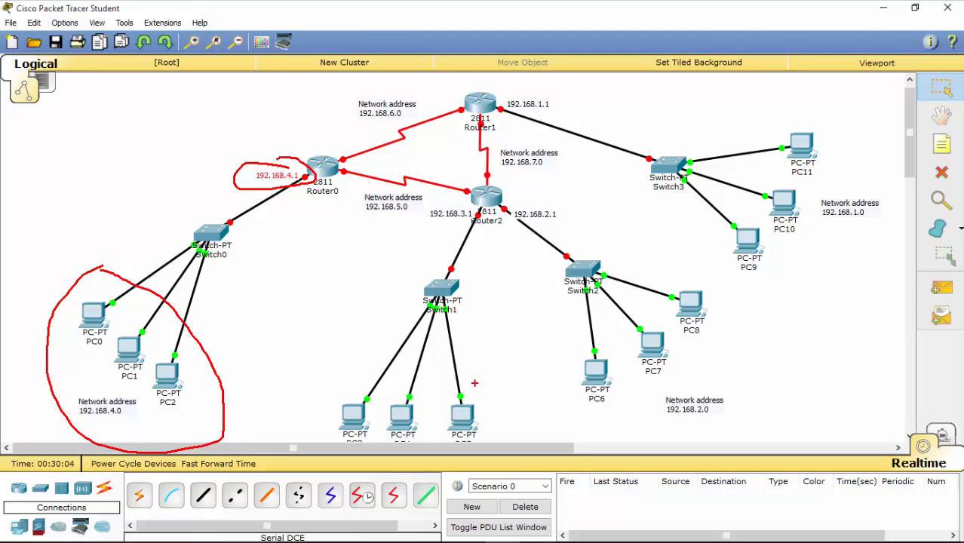
{"action": "mouse_move", "coordinate": [488, 210]}
{"action": "left_mouse_down"}
{"action": "mouse_move", "coordinate": [424, 208]}
{"action": "mouse_move", "coordinate": [470, 234]}
{"action": "left_mouse_up"}
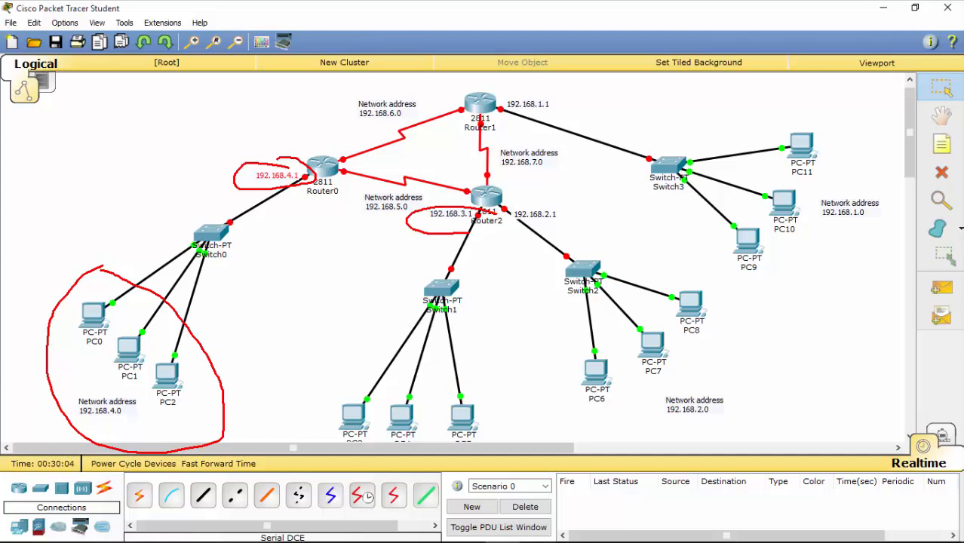
{"action": "mouse_move", "coordinate": [484, 381]}
{"action": "left_mouse_down"}
{"action": "mouse_move", "coordinate": [305, 400]}
{"action": "mouse_move", "coordinate": [508, 420]}
{"action": "mouse_move", "coordinate": [480, 367]}
{"action": "left_mouse_up"}
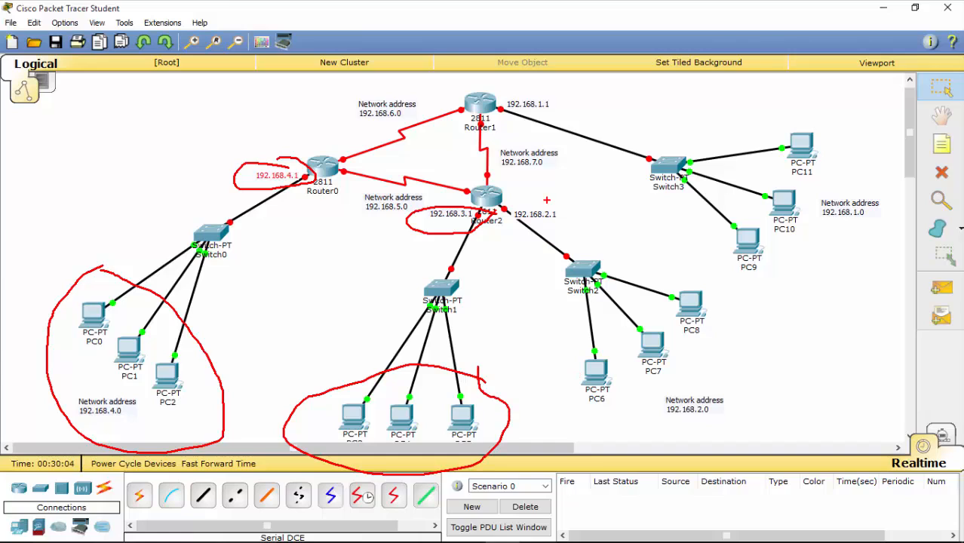
{"action": "mouse_move", "coordinate": [546, 200]}
{"action": "left_mouse_down"}
{"action": "mouse_move", "coordinate": [551, 234]}
{"action": "mouse_move", "coordinate": [555, 200]}
{"action": "left_mouse_up"}
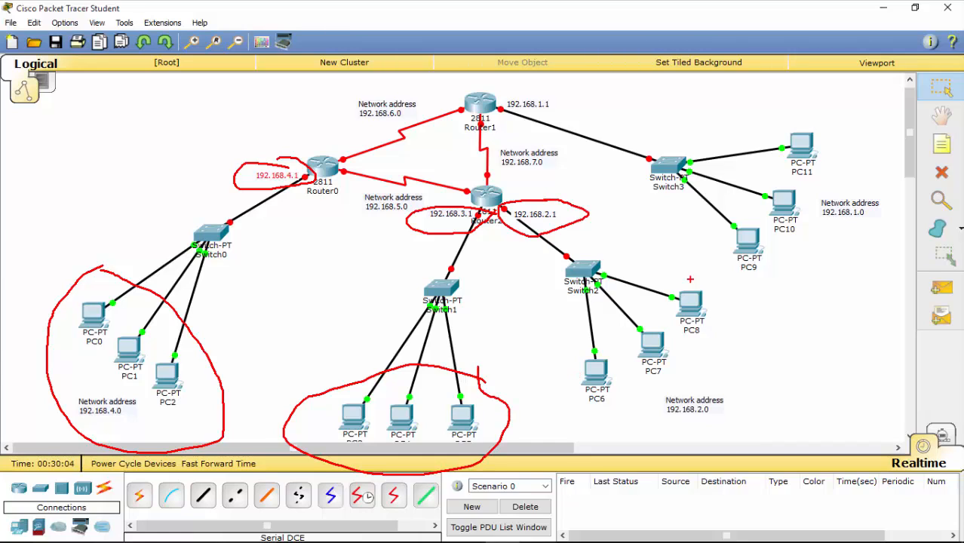
{"action": "mouse_move", "coordinate": [703, 273]}
{"action": "left_mouse_down"}
{"action": "mouse_move", "coordinate": [620, 261]}
{"action": "mouse_move", "coordinate": [688, 411]}
{"action": "mouse_move", "coordinate": [691, 268]}
{"action": "left_mouse_up"}
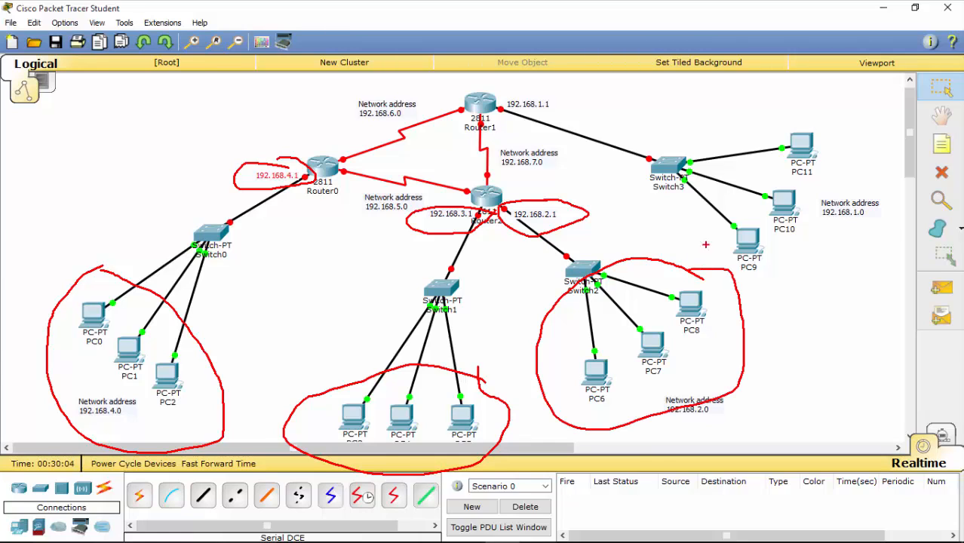
{"action": "mouse_move", "coordinate": [576, 93]}
{"action": "left_mouse_down"}
{"action": "mouse_move", "coordinate": [527, 92]}
{"action": "mouse_move", "coordinate": [504, 105]}
{"action": "mouse_move", "coordinate": [567, 99]}
{"action": "left_mouse_up"}
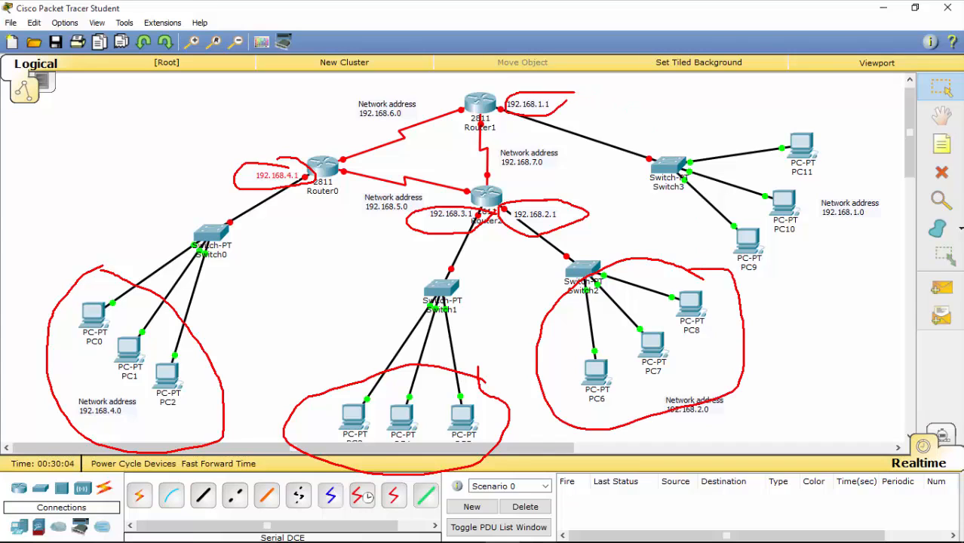
{"action": "mouse_move", "coordinate": [807, 100]}
{"action": "left_mouse_down"}
{"action": "mouse_move", "coordinate": [682, 210]}
{"action": "mouse_move", "coordinate": [844, 193]}
{"action": "mouse_move", "coordinate": [803, 110]}
{"action": "left_mouse_up"}
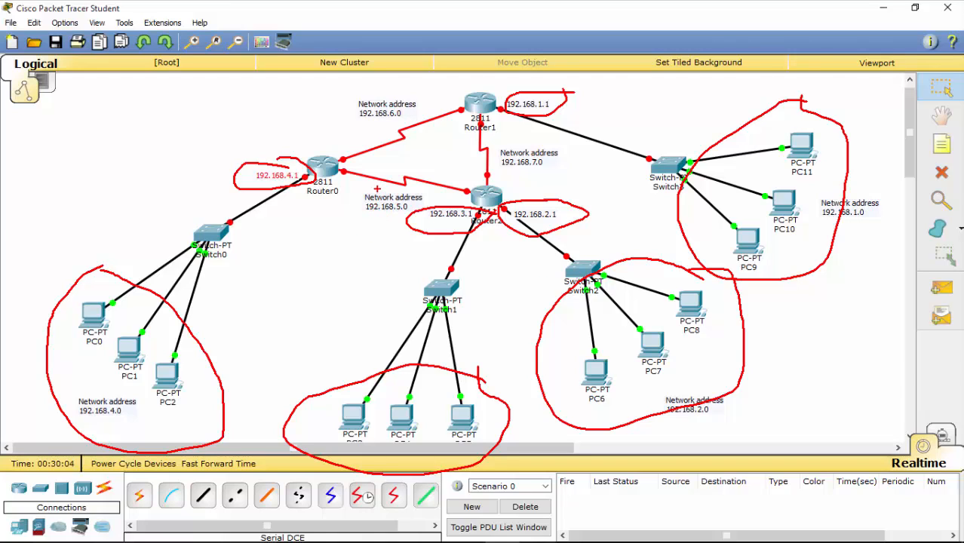
{"action": "key", "text": "Escape"}
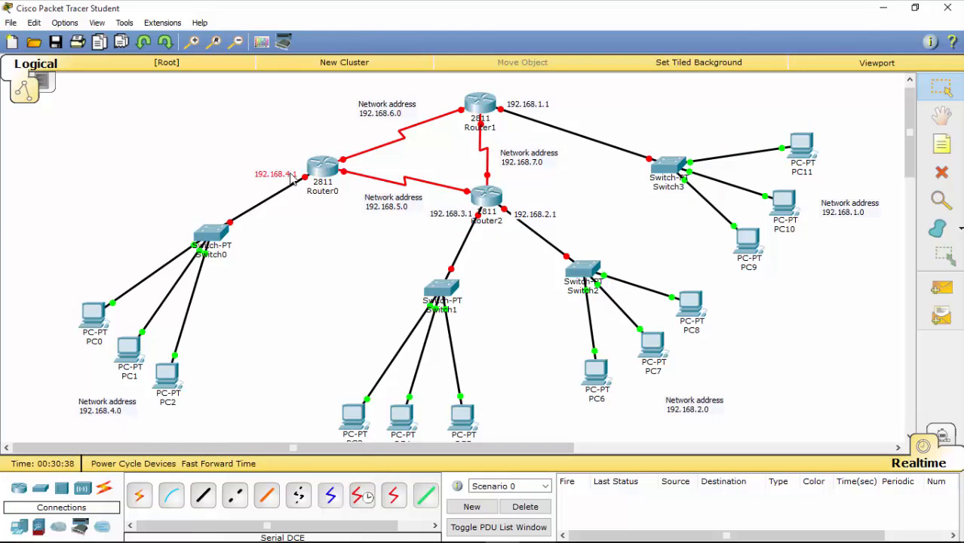
Shift the 192.168.4.1 note closer to Router0's interface and the 192.168.3.1 note slightly away from Router2
{"action": "left_click_drag", "start_coordinate": [291, 173], "coordinate": [295, 179]}
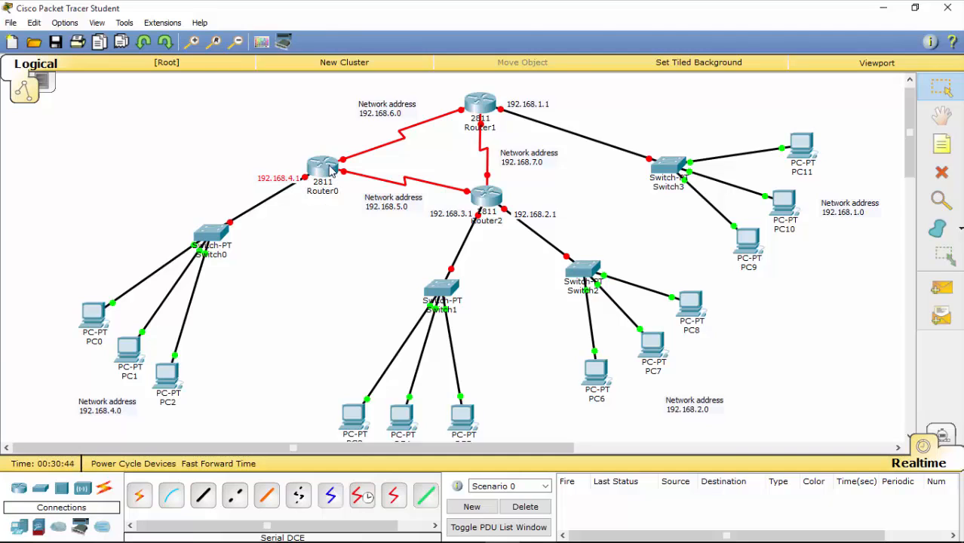
{"action": "left_click_drag", "start_coordinate": [461, 219], "coordinate": [458, 226]}
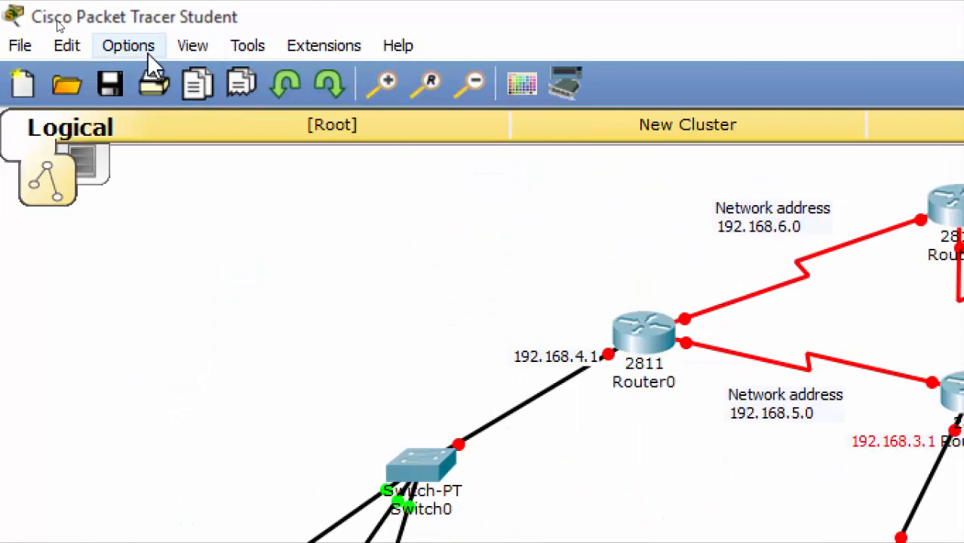
Enable Always Show Port Labels in the preferences, then activate the Place Note tool
{"action": "left_click", "coordinate": [115, 44]}
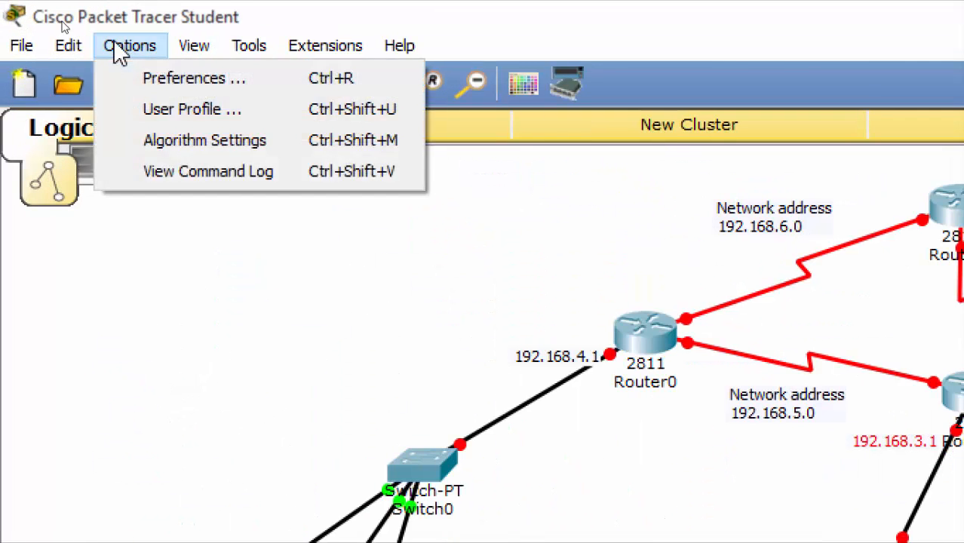
{"action": "left_click", "coordinate": [184, 79]}
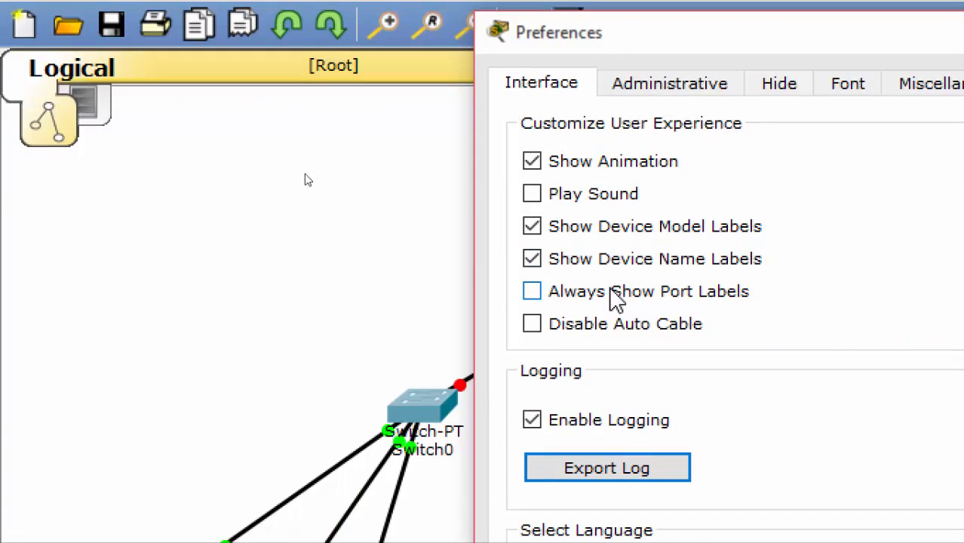
{"action": "left_click", "coordinate": [615, 296]}
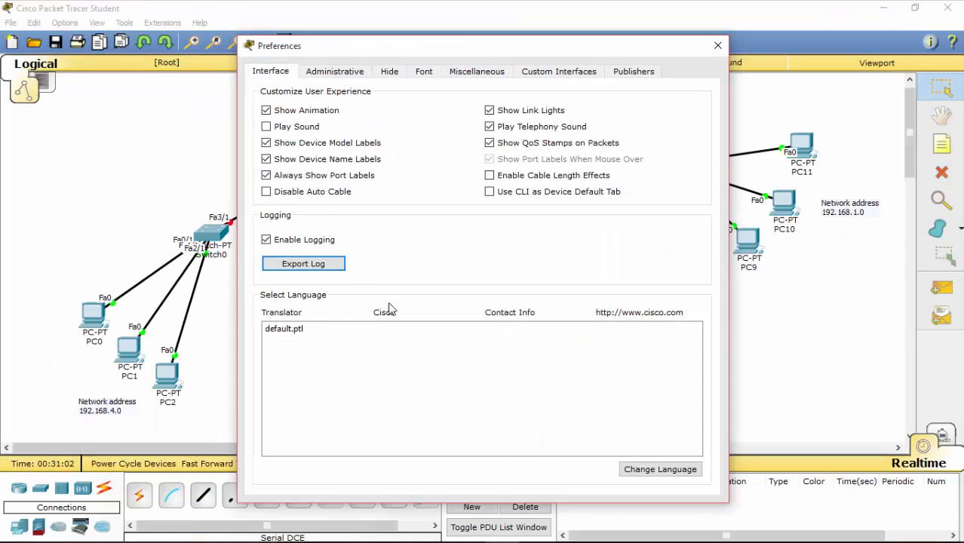
{"action": "left_click", "coordinate": [717, 46]}
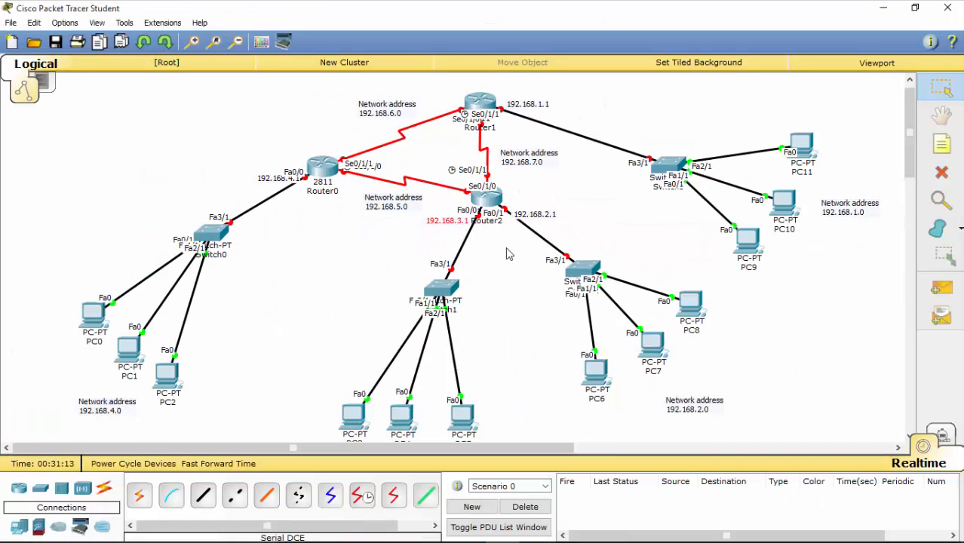
{"action": "left_click", "coordinate": [506, 262]}
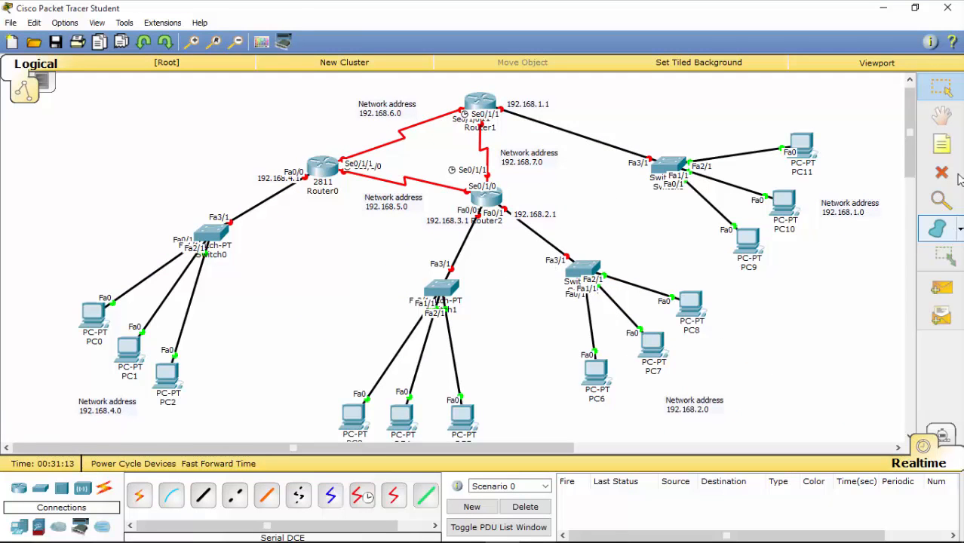
{"action": "left_click", "coordinate": [942, 144]}
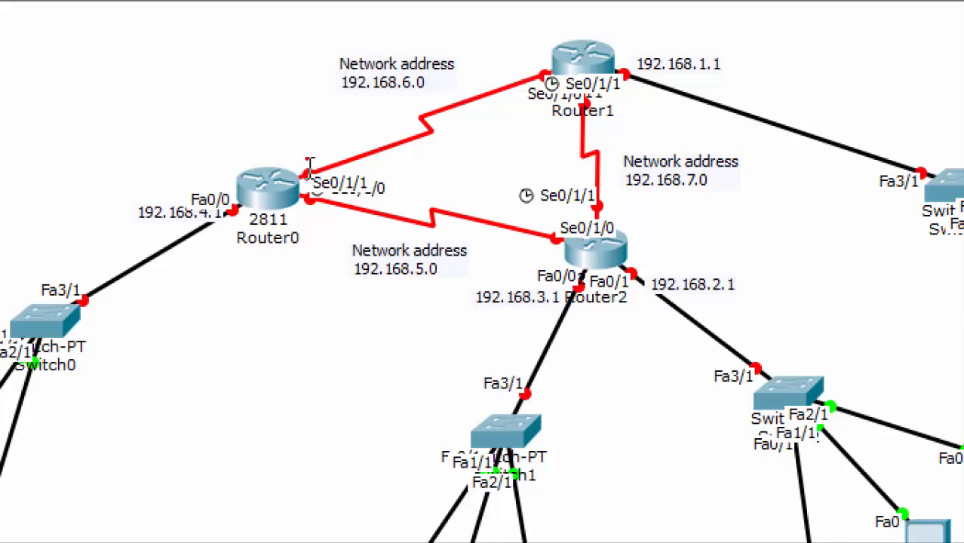
{"action": "mouse_move", "coordinate": [305, 157]}
{"action": "left_mouse_down"}
{"action": "mouse_move", "coordinate": [306, 178]}
{"action": "mouse_move", "coordinate": [323, 155]}
{"action": "mouse_move", "coordinate": [307, 155]}
{"action": "left_mouse_up"}
{"action": "mouse_move", "coordinate": [317, 187]}
{"action": "left_mouse_down"}
{"action": "mouse_move", "coordinate": [301, 210]}
{"action": "mouse_move", "coordinate": [323, 189]}
{"action": "left_mouse_up"}
{"action": "mouse_move", "coordinate": [564, 222]}
{"action": "left_mouse_down"}
{"action": "mouse_move", "coordinate": [534, 243]}
{"action": "mouse_move", "coordinate": [562, 232]}
{"action": "left_mouse_up"}
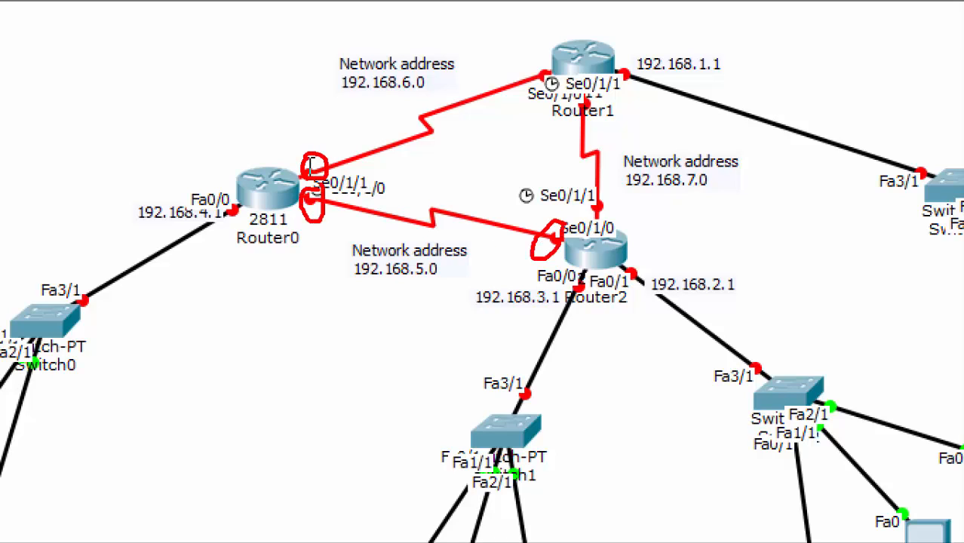
{"action": "mouse_move", "coordinate": [603, 195]}
{"action": "left_mouse_down"}
{"action": "mouse_move", "coordinate": [583, 228]}
{"action": "mouse_move", "coordinate": [602, 185]}
{"action": "left_mouse_up"}
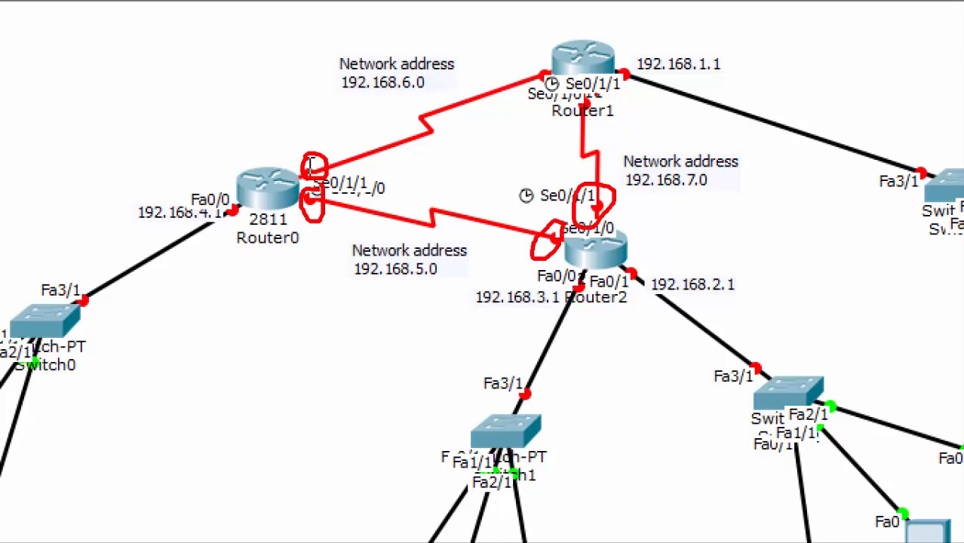
{"action": "mouse_move", "coordinate": [598, 92]}
{"action": "left_mouse_down"}
{"action": "mouse_move", "coordinate": [575, 121]}
{"action": "mouse_move", "coordinate": [603, 89]}
{"action": "mouse_move", "coordinate": [639, 78]}
{"action": "mouse_move", "coordinate": [643, 55]}
{"action": "left_mouse_up"}
{"action": "mouse_move", "coordinate": [543, 60]}
{"action": "left_mouse_down"}
{"action": "mouse_move", "coordinate": [560, 115]}
{"action": "mouse_move", "coordinate": [550, 60]}
{"action": "left_mouse_up"}
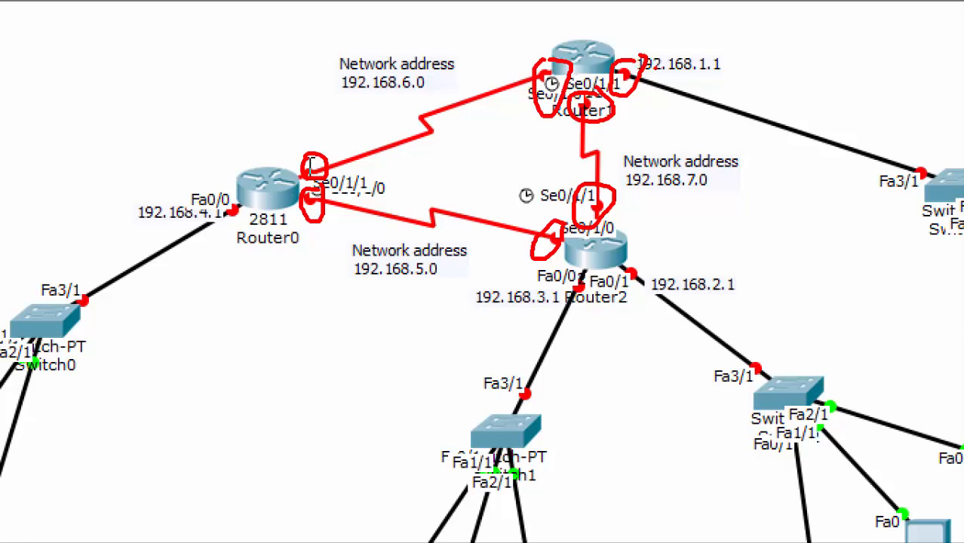
{"action": "mouse_move", "coordinate": [617, 83]}
{"action": "left_mouse_down"}
{"action": "mouse_move", "coordinate": [606, 104]}
{"action": "mouse_move", "coordinate": [626, 67]}
{"action": "mouse_move", "coordinate": [629, 98]}
{"action": "mouse_move", "coordinate": [621, 66]}
{"action": "mouse_move", "coordinate": [709, 69]}
{"action": "left_mouse_up"}
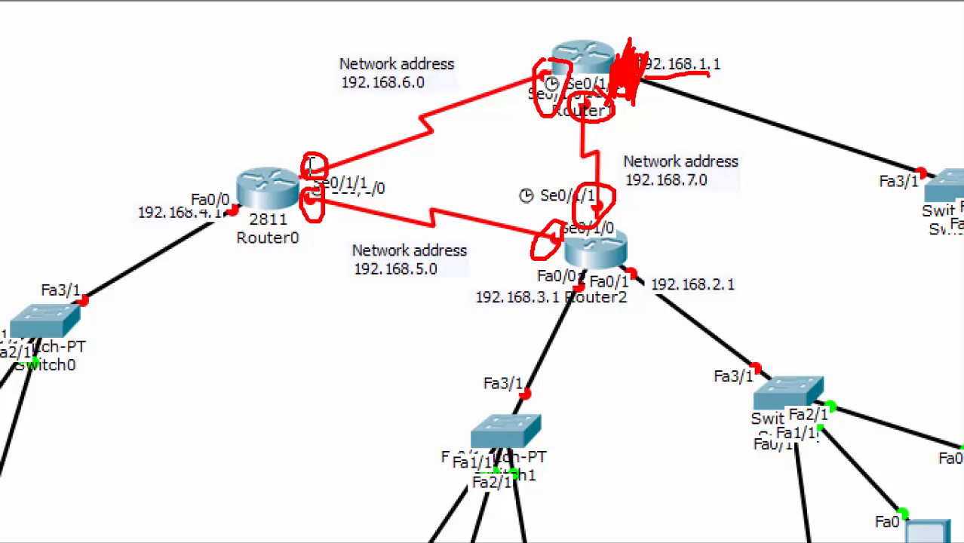
{"action": "key", "text": "Escape"}
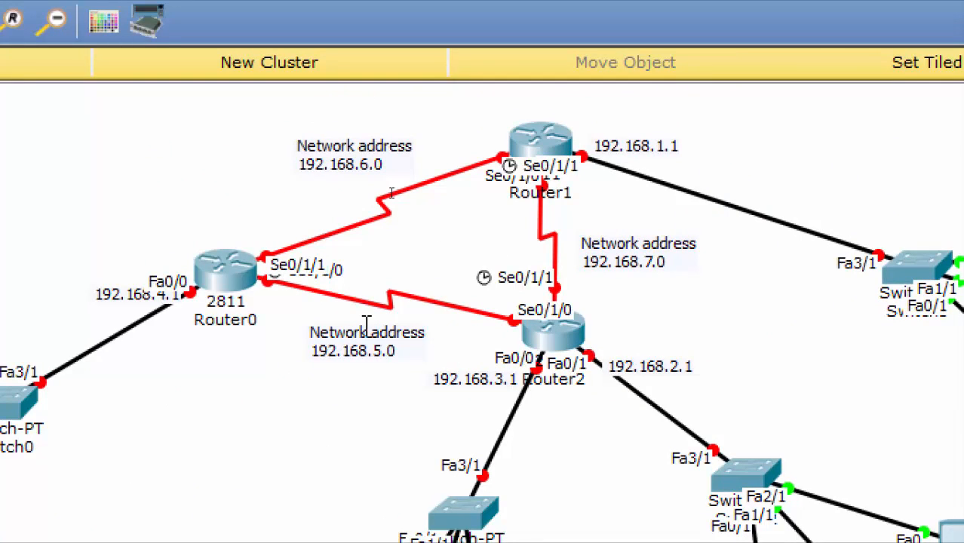
Place a note reading 192.168.6.1 above Router0's end of the serial link to Router1
{"action": "left_click", "coordinate": [257, 224]}
{"action": "left_click", "coordinate": [262, 218]}
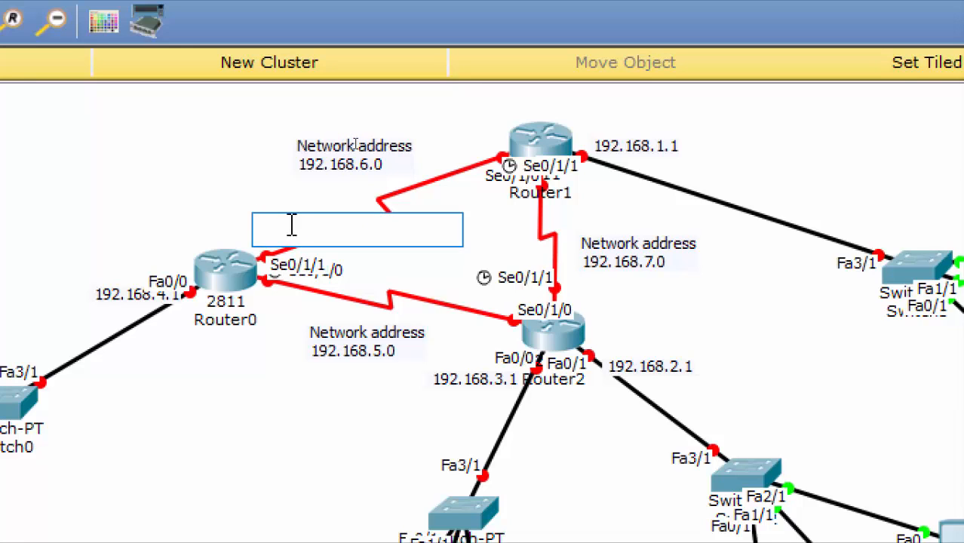
{"action": "type", "text": "192."}
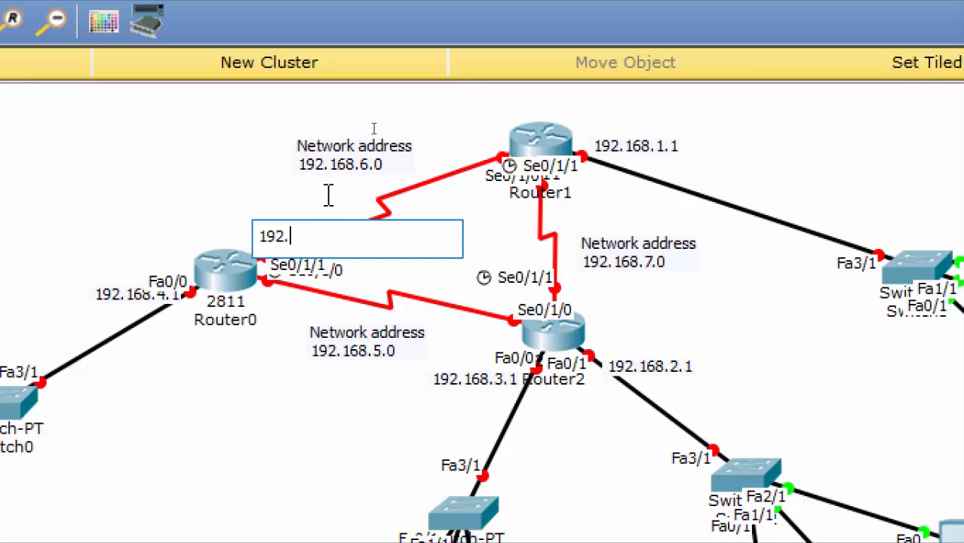
{"action": "type", "text": "168.6.1"}
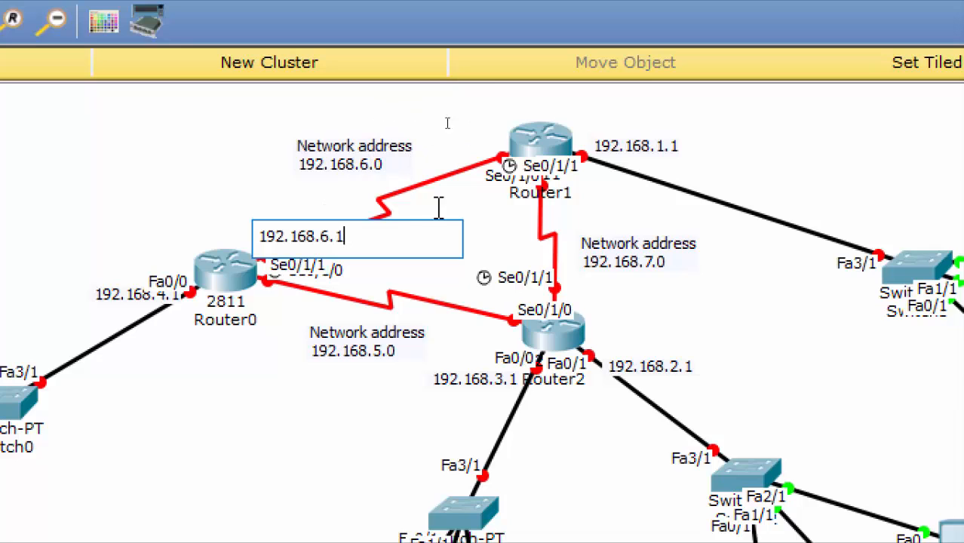
Place a note reading 192.168.6.2 near Router1's end of the serial link to Router0
{"action": "left_click", "coordinate": [422, 166]}
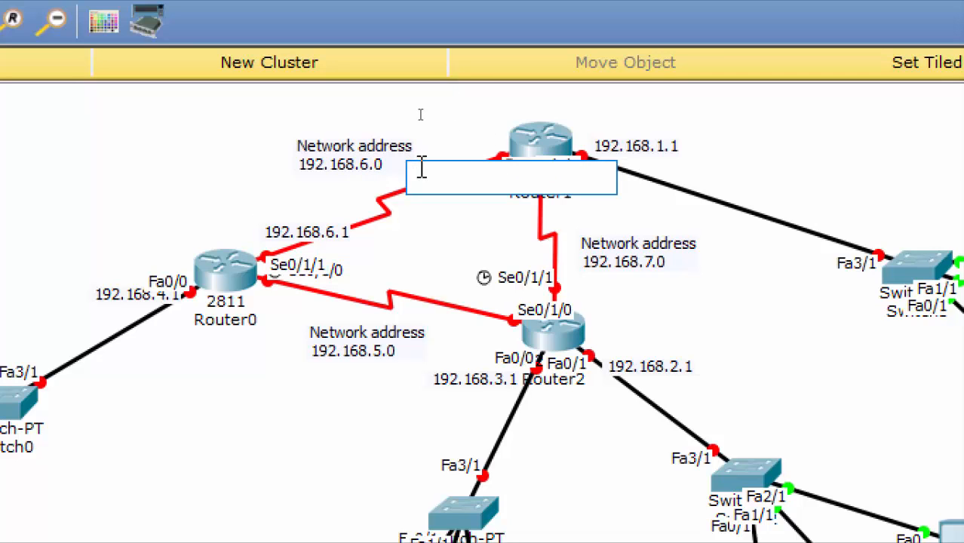
{"action": "type", "text": "192.1"}
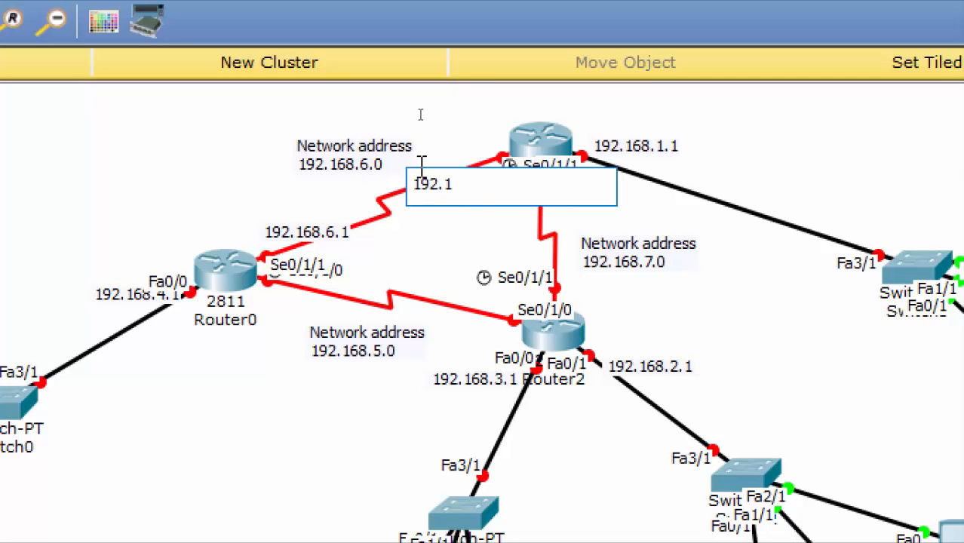
{"action": "type", "text": "68.6.2"}
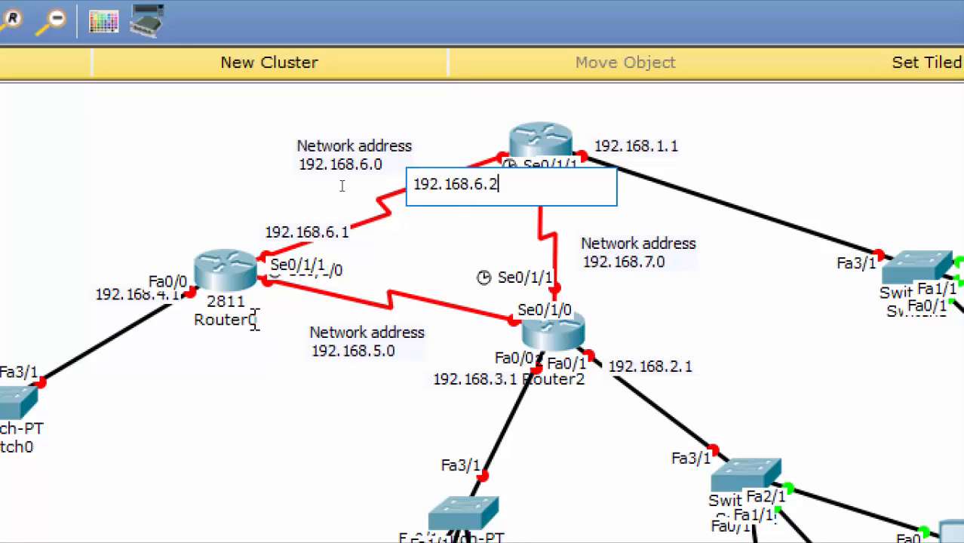
Place a note reading 192.168.5.1 below Router0's end of the serial link to Router2
{"action": "left_click", "coordinate": [296, 336]}
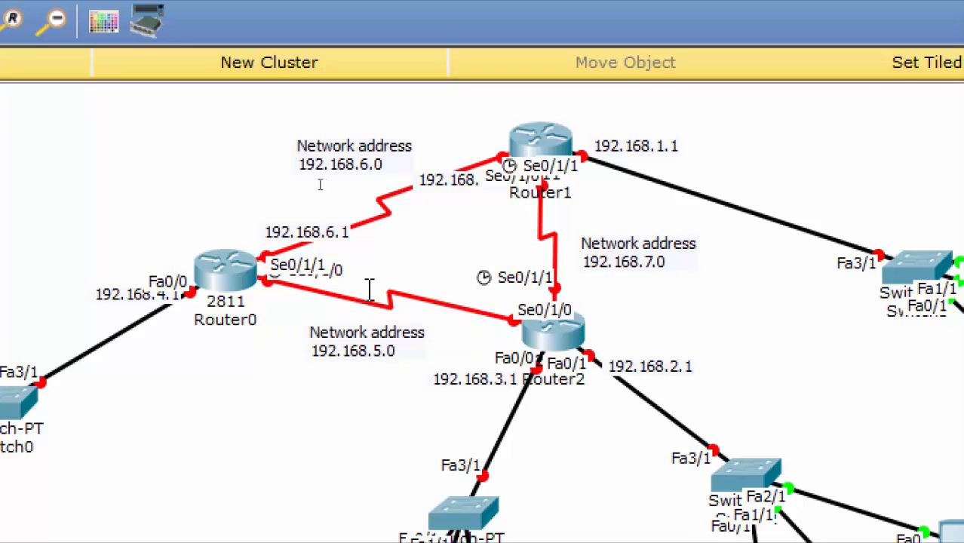
{"action": "left_click", "coordinate": [264, 300]}
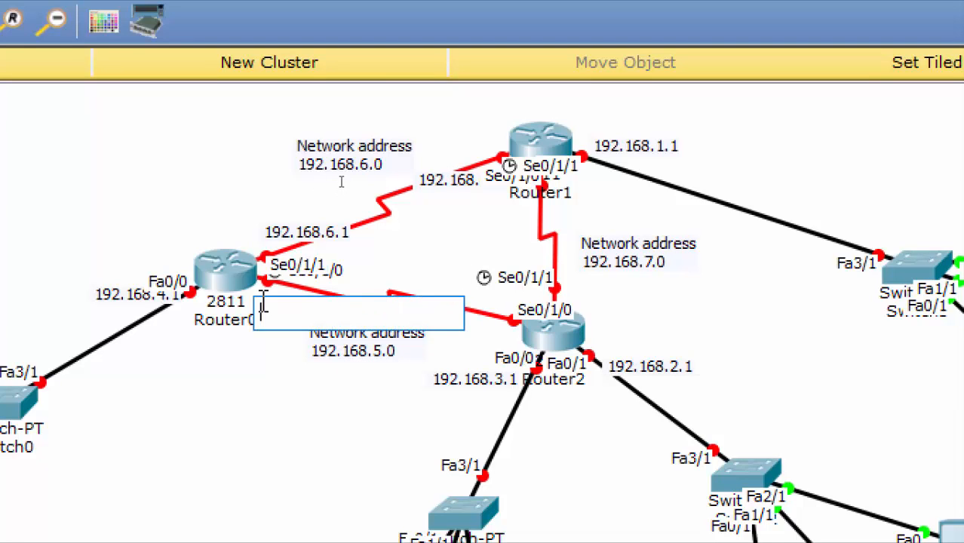
{"action": "type", "text": "192."}
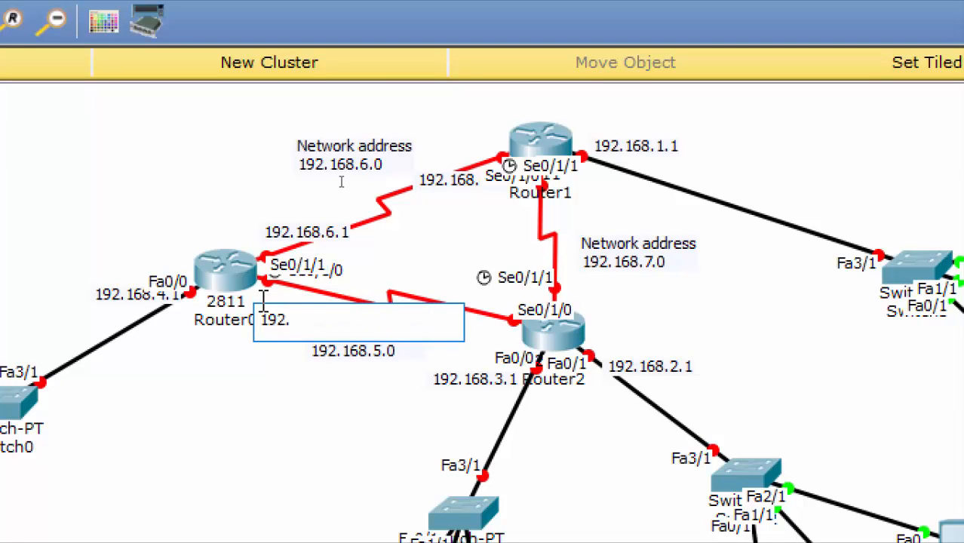
{"action": "type", "text": "168.5.1"}
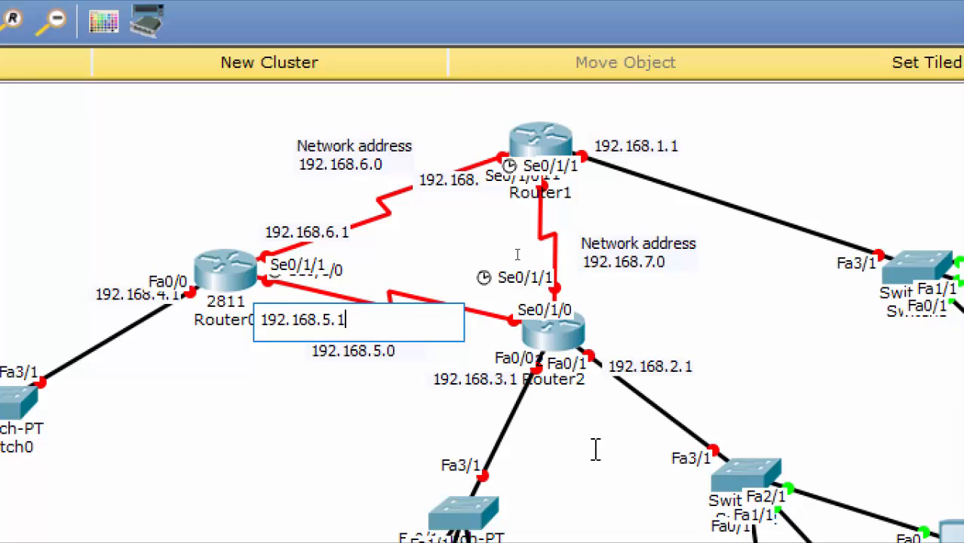
Place a note reading 192.168.5.2 near Router2's end of the serial link to Router0
{"action": "left_click", "coordinate": [418, 347]}
{"action": "type", "text": "1"}
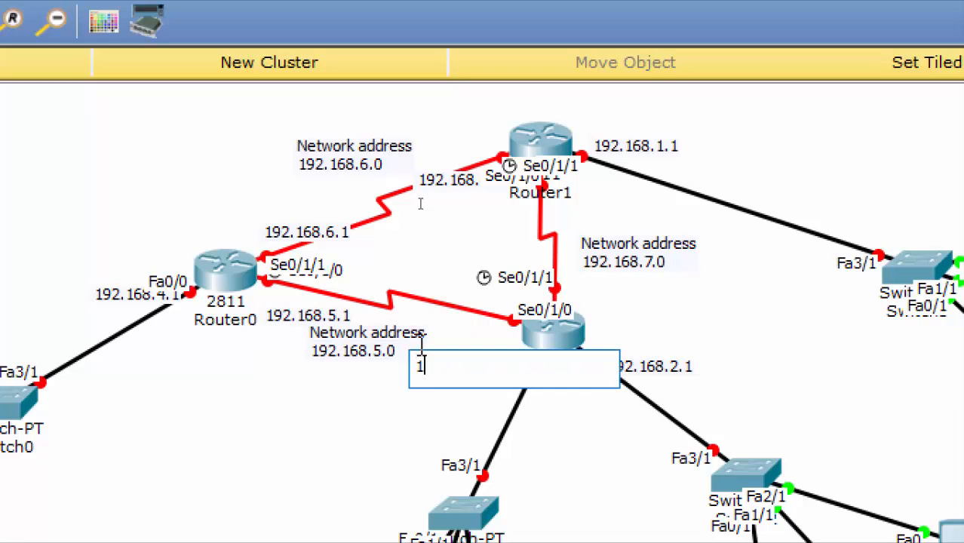
{"action": "type", "text": "92.168"}
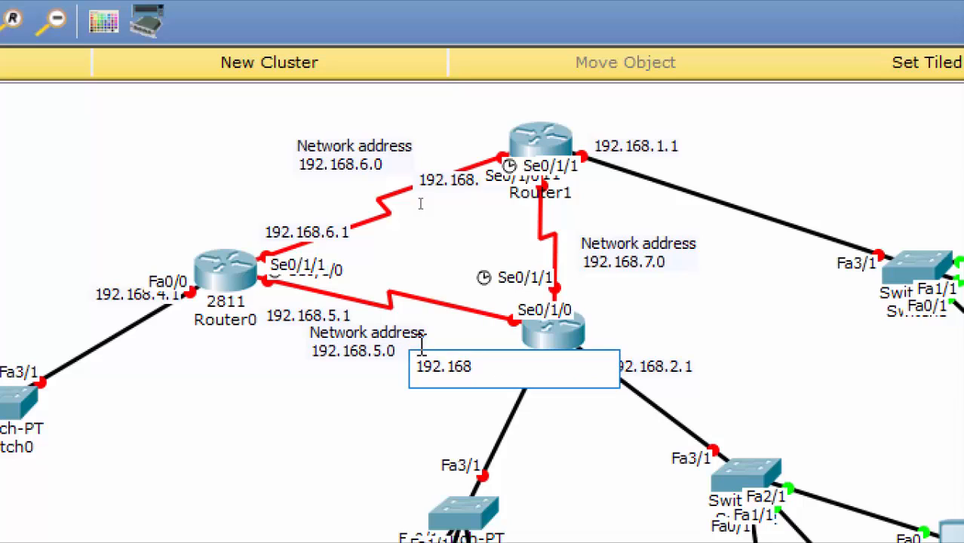
{"action": "type", "text": ".5.1"}
{"action": "key", "text": "BackSpace"}
{"action": "type", "text": "2"}
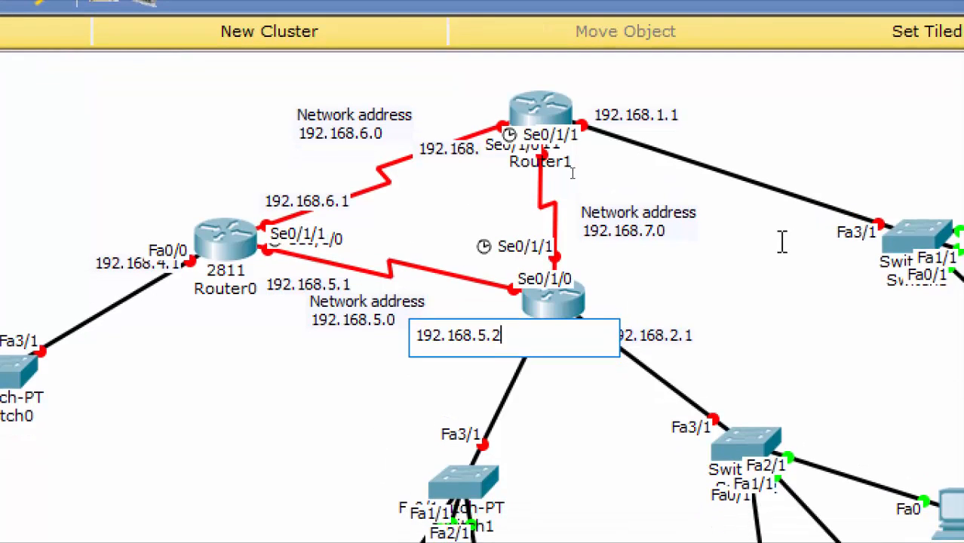
{"action": "left_click", "coordinate": [710, 257]}
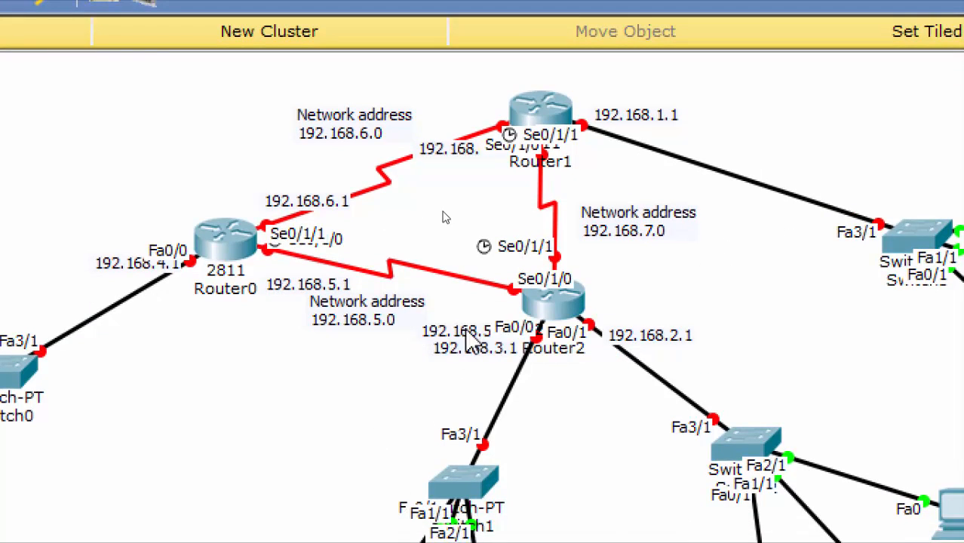
Move the 192.168.5.2 and 192.168.5.1 notes closer to their link ends and shift the 192.168.5.0 network note slightly down
{"action": "left_click_drag", "start_coordinate": [466, 330], "coordinate": [481, 300]}
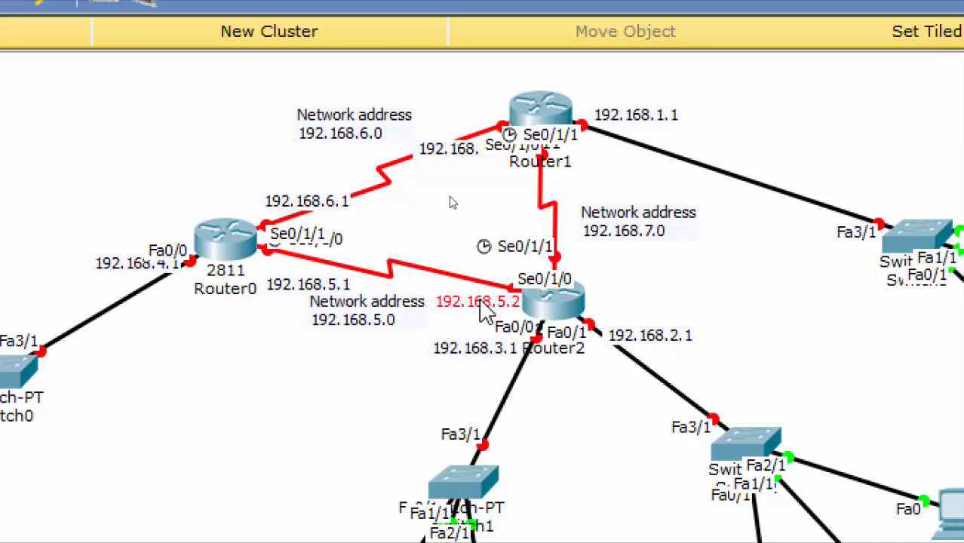
{"action": "left_click_drag", "start_coordinate": [294, 288], "coordinate": [277, 269]}
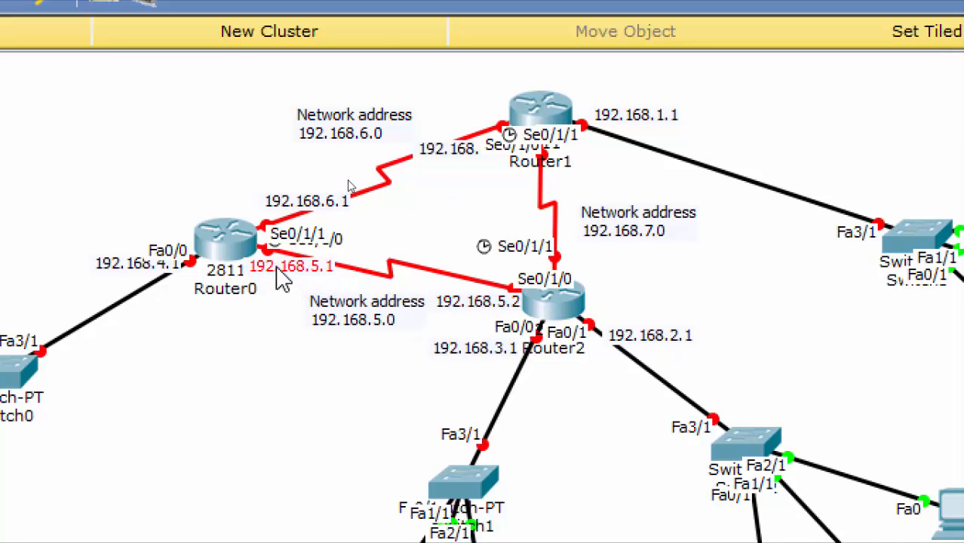
{"action": "left_click", "coordinate": [378, 321]}
{"action": "left_click_drag", "start_coordinate": [377, 321], "coordinate": [377, 334]}
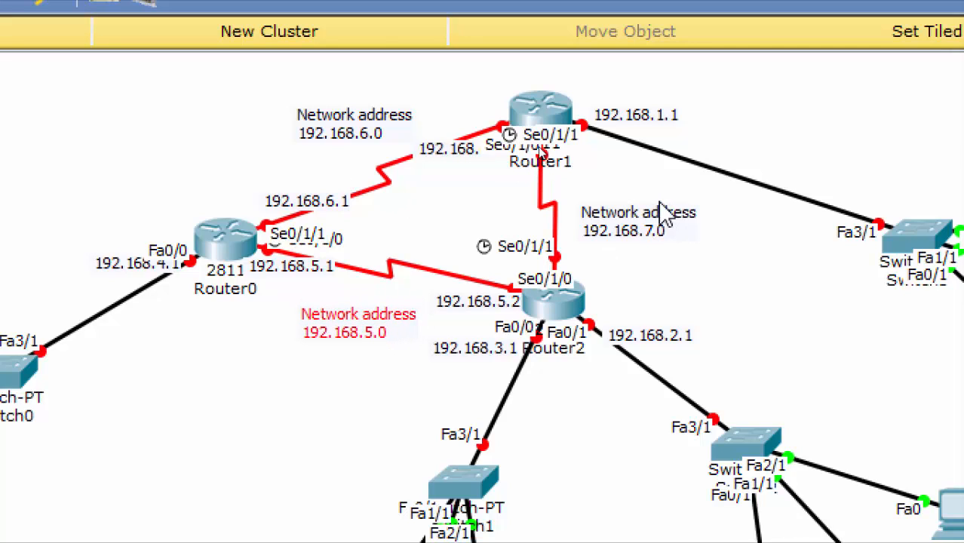
Place a note reading 192.168.7.1 near Router1's end of the serial link to Router2
{"action": "left_click", "coordinate": [574, 175]}
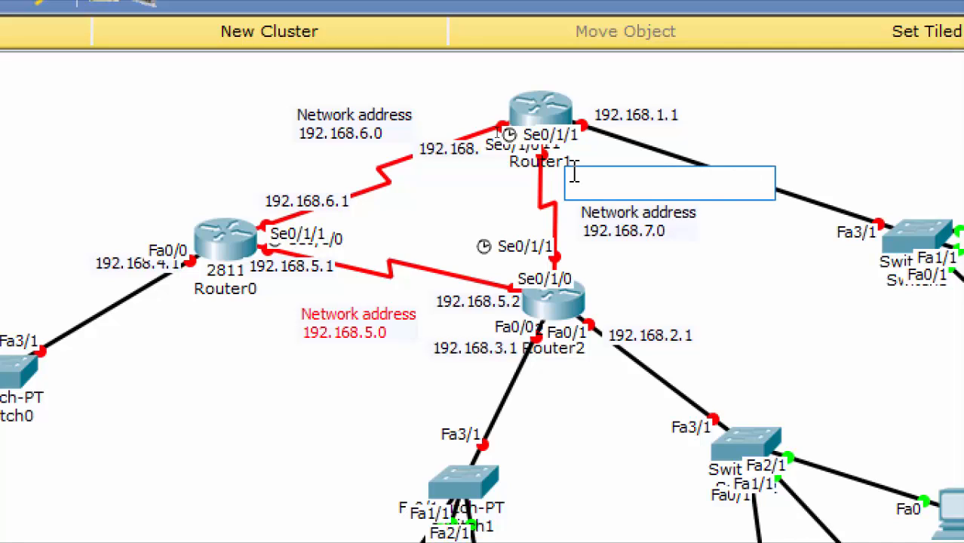
{"action": "type", "text": "192"}
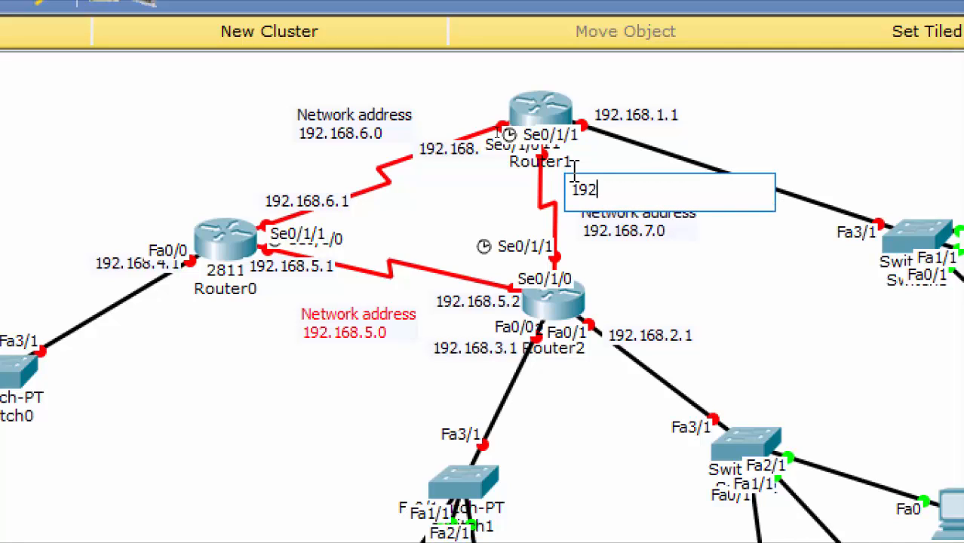
{"action": "type", "text": ".168.7.1"}
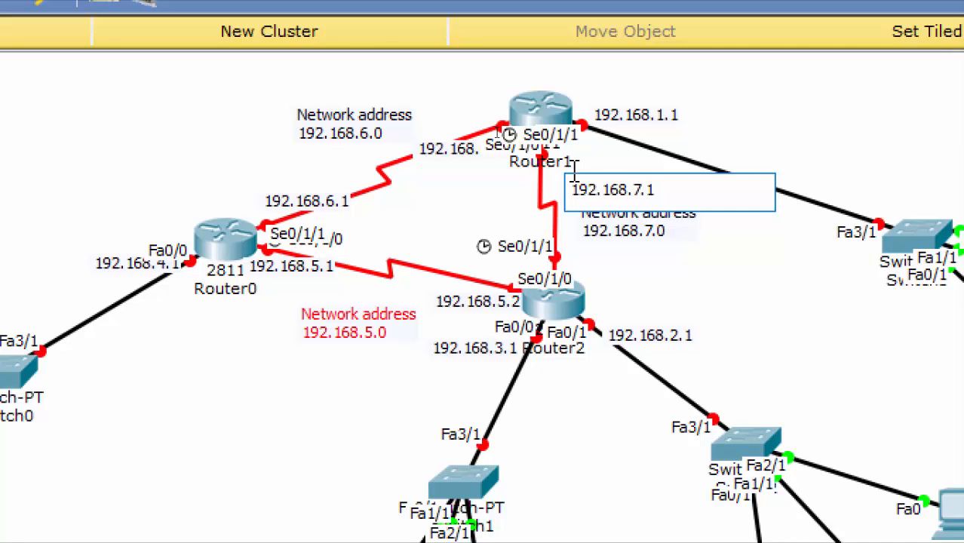
Place a note reading 192.168.7.2 near Router2's end of the serial link to Router1, then leave the note tool
{"action": "left_click", "coordinate": [605, 278]}
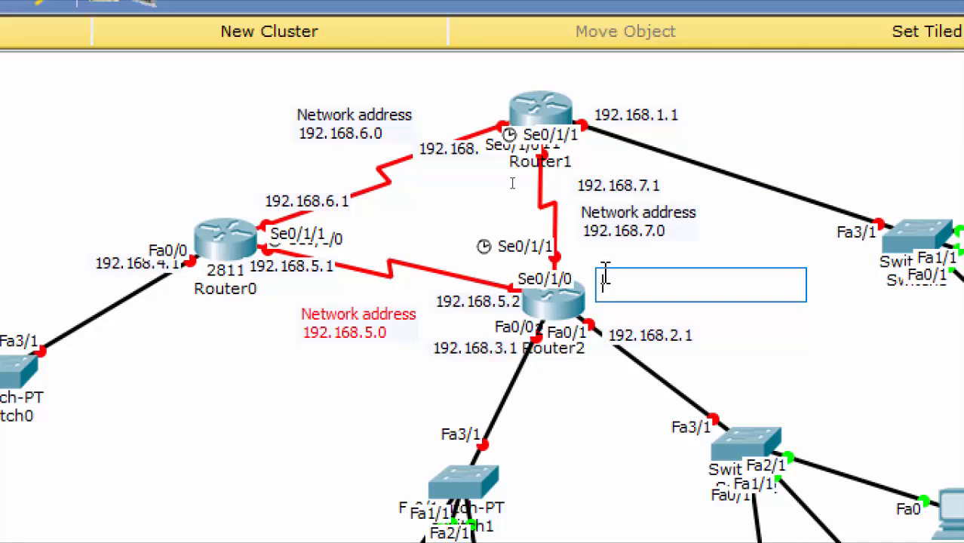
{"action": "type", "text": "192.1"}
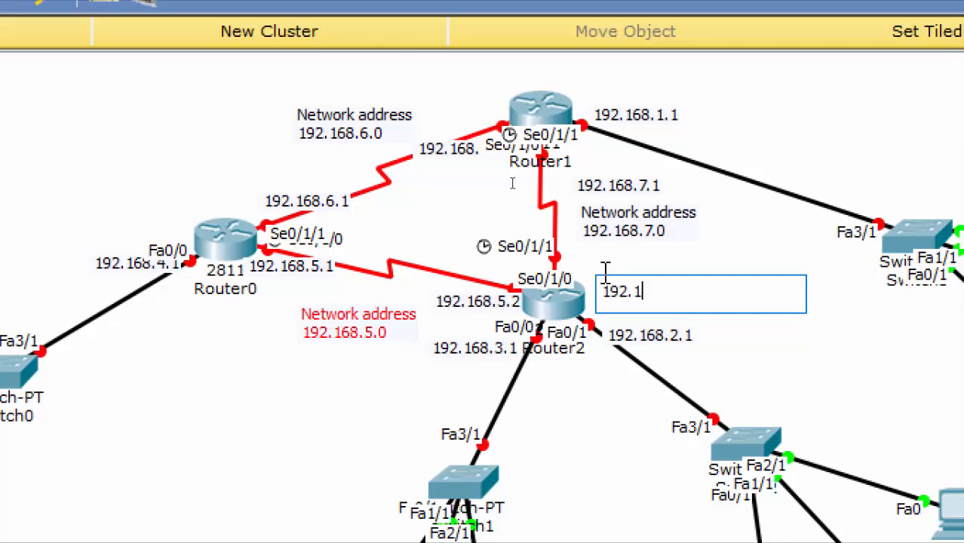
{"action": "type", "text": "68.7.2"}
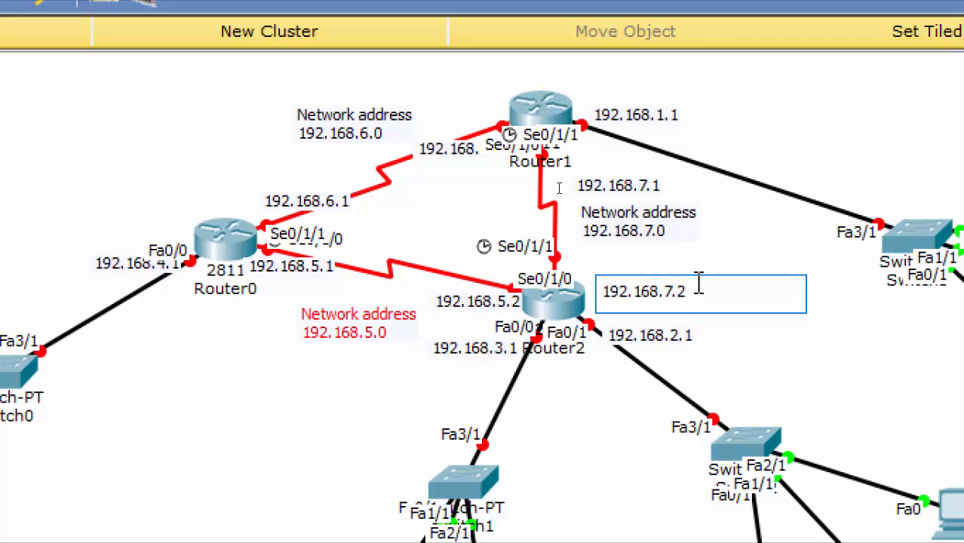
{"action": "key", "text": "Escape"}
{"action": "key", "text": "Escape"}
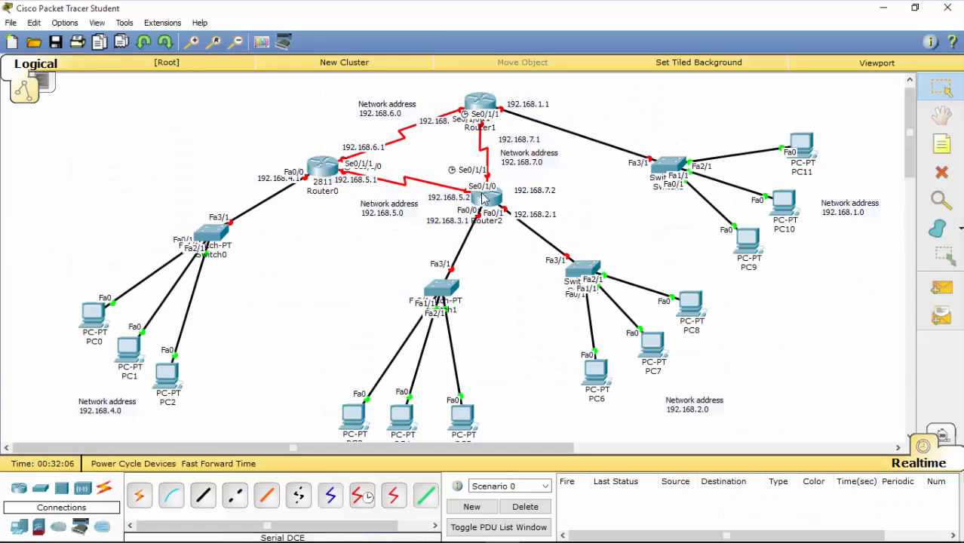
Spread out the topology by moving Router2 and Switch1 down and Router1 with its 192.168.1.1 note up
{"action": "left_click_drag", "start_coordinate": [484, 202], "coordinate": [495, 225]}
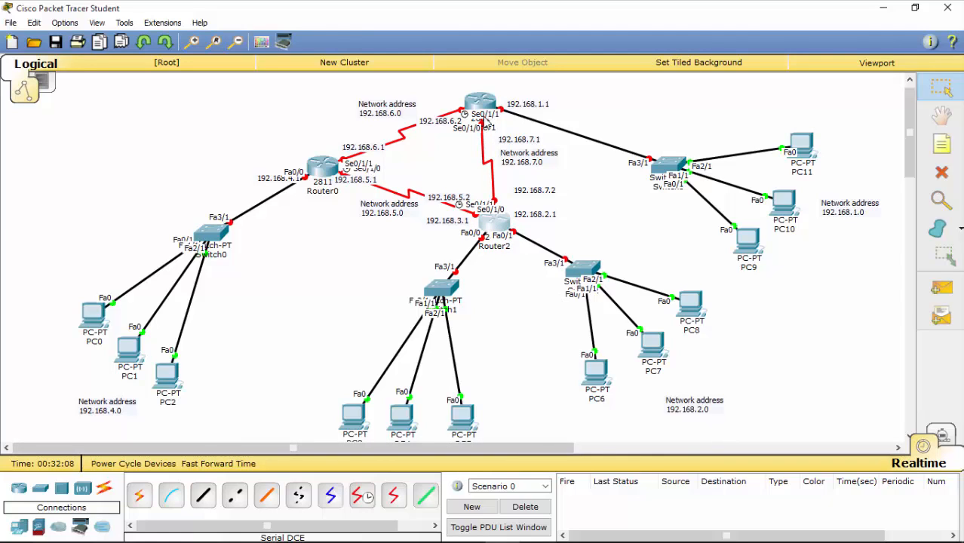
{"action": "left_click_drag", "start_coordinate": [483, 110], "coordinate": [535, 95]}
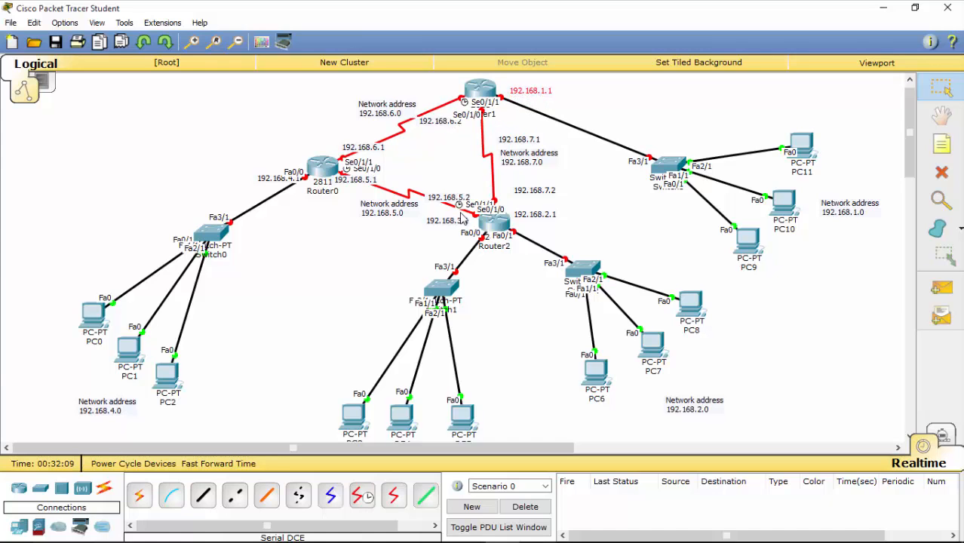
{"action": "left_click_drag", "start_coordinate": [492, 231], "coordinate": [494, 243]}
{"action": "left_click_drag", "start_coordinate": [444, 320], "coordinate": [438, 345]}
{"action": "left_click", "coordinate": [496, 239]}
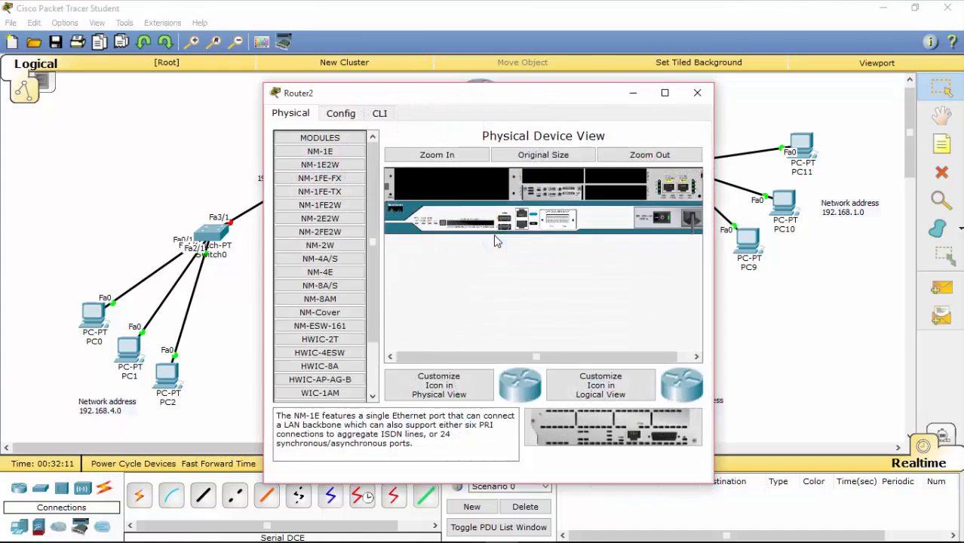
{"action": "left_click", "coordinate": [708, 89]}
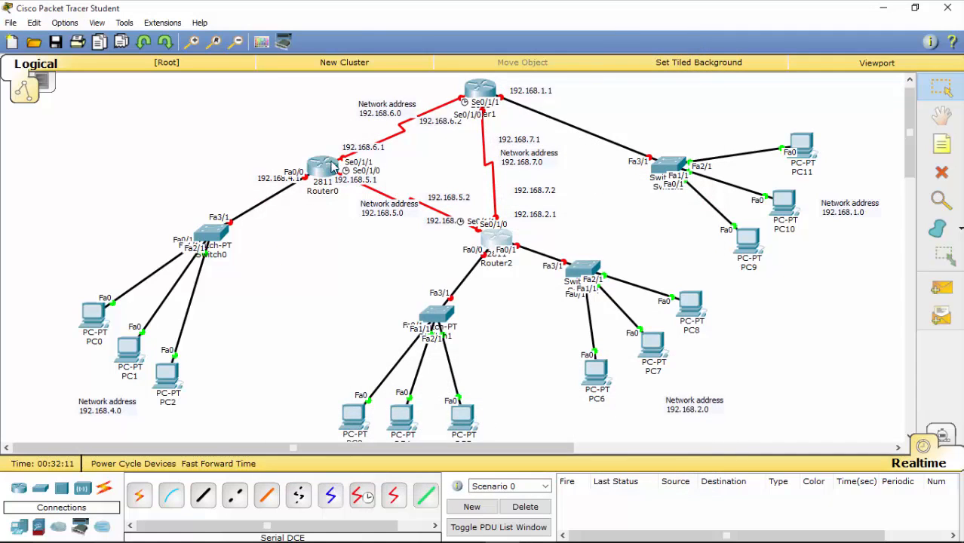
Move Router0 slightly up and reposition the address notes beside their matching router interfaces and serial links
{"action": "left_click_drag", "start_coordinate": [332, 167], "coordinate": [332, 158]}
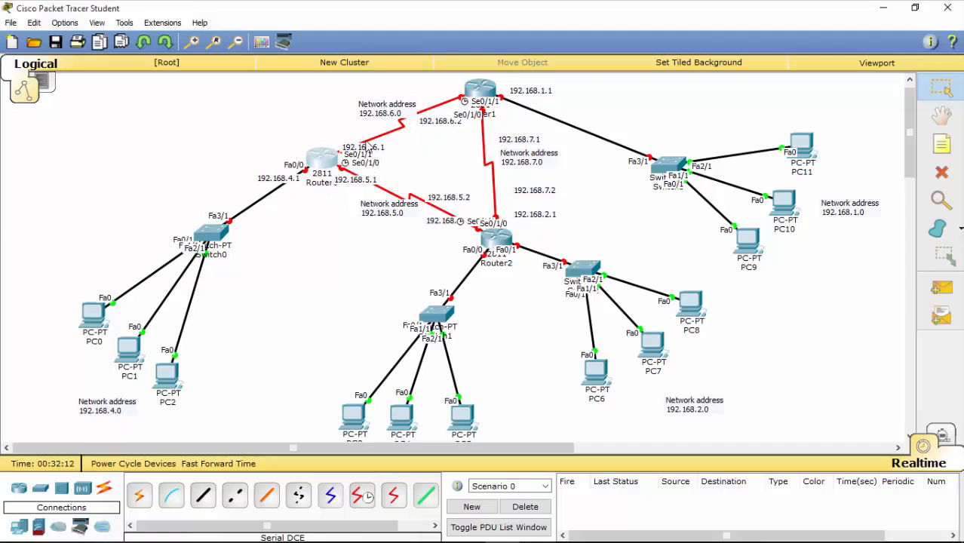
{"action": "left_click_drag", "start_coordinate": [364, 146], "coordinate": [330, 139]}
{"action": "left_click_drag", "start_coordinate": [438, 125], "coordinate": [387, 103]}
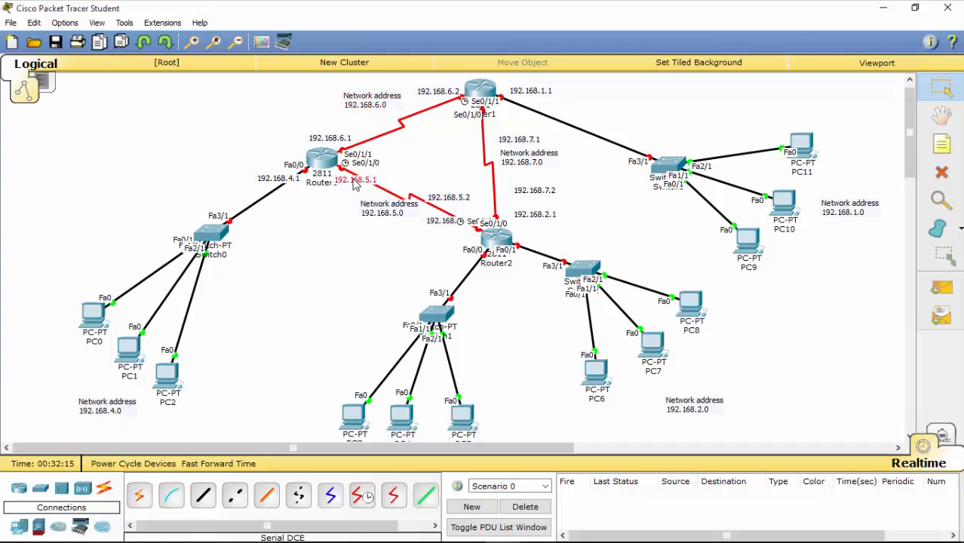
{"action": "left_click_drag", "start_coordinate": [361, 178], "coordinate": [373, 178]}
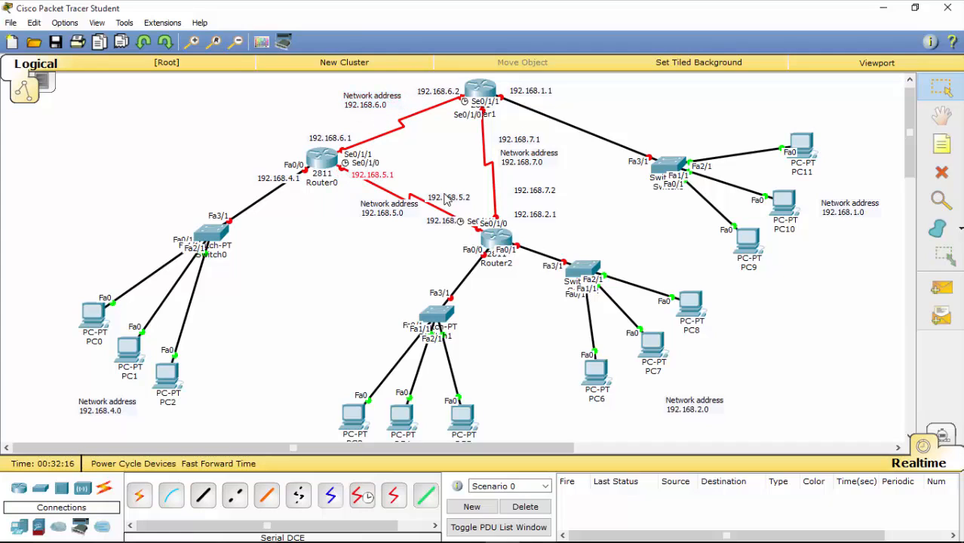
{"action": "left_click_drag", "start_coordinate": [447, 199], "coordinate": [449, 263]}
{"action": "left_click_drag", "start_coordinate": [543, 194], "coordinate": [533, 194]}
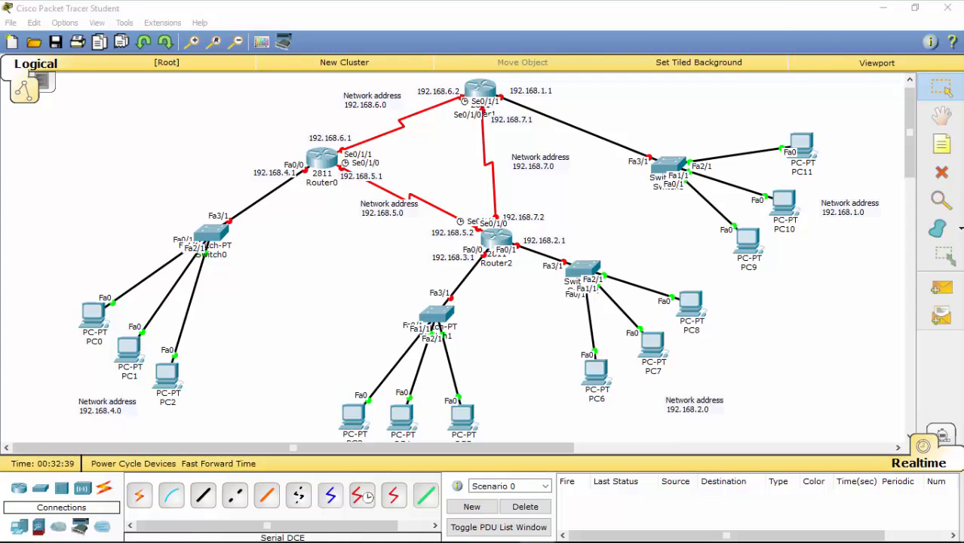
Move the 192.168.4.0 network address note slightly further down below the PCs of Switch0
{"action": "left_click_drag", "start_coordinate": [910, 132], "coordinate": [910, 142]}
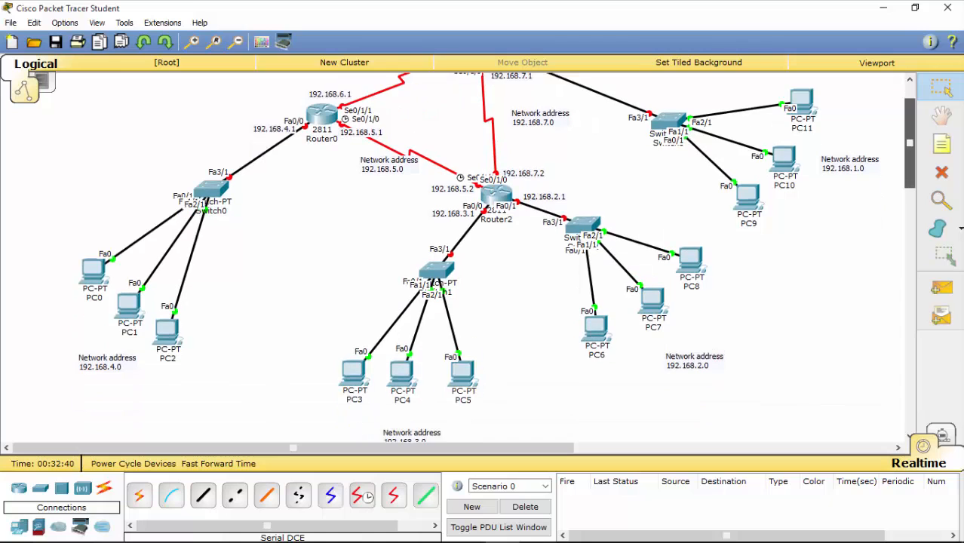
{"action": "left_click_drag", "start_coordinate": [107, 362], "coordinate": [104, 372]}
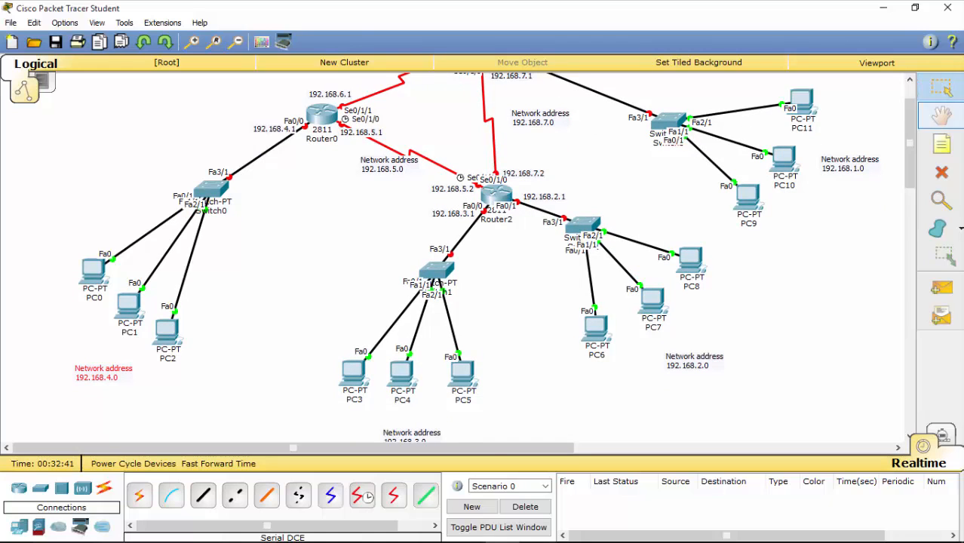
{"action": "left_click", "coordinate": [942, 143]}
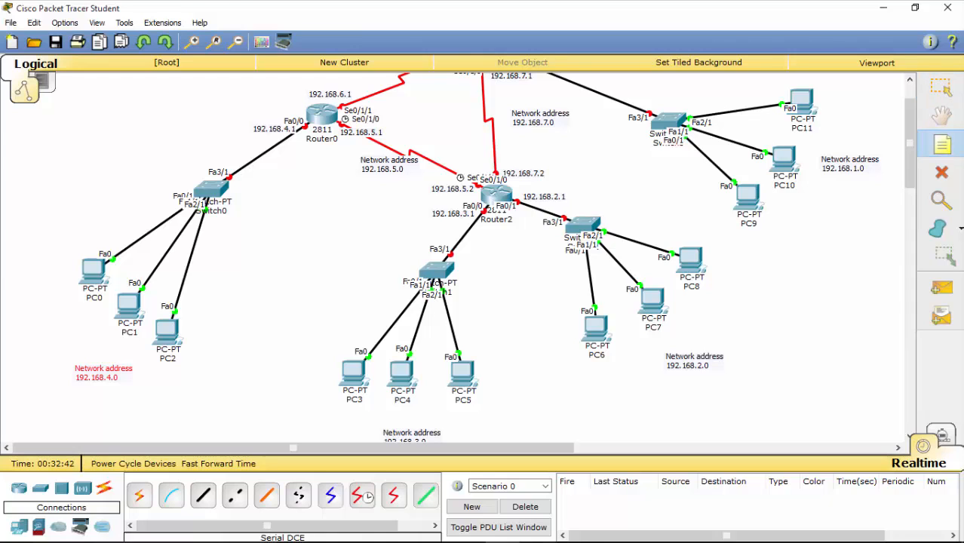
{"action": "key", "text": "Escape"}
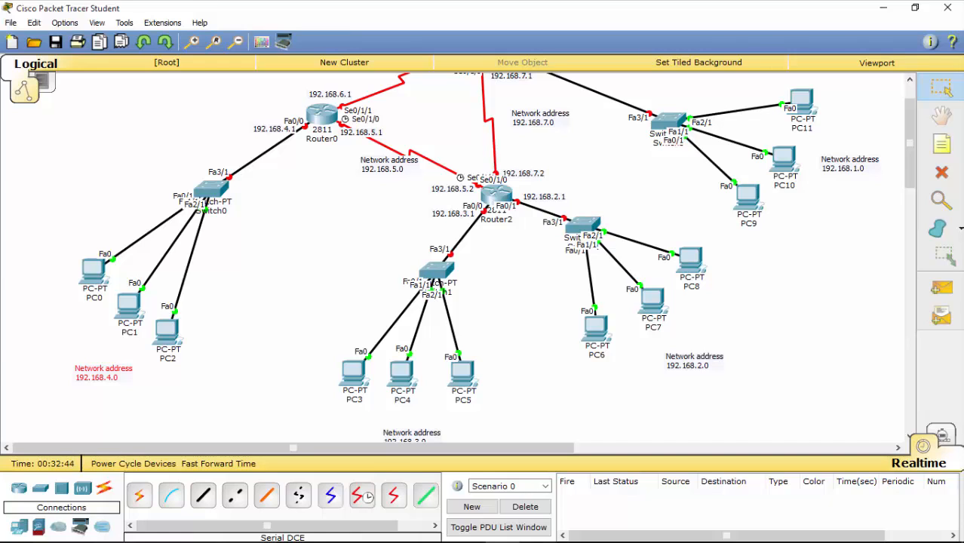
Rename PC0's label to 192.168.4.2
{"action": "left_click", "coordinate": [94, 297]}
{"action": "left_click_drag", "start_coordinate": [94, 300], "coordinate": [79, 300]}
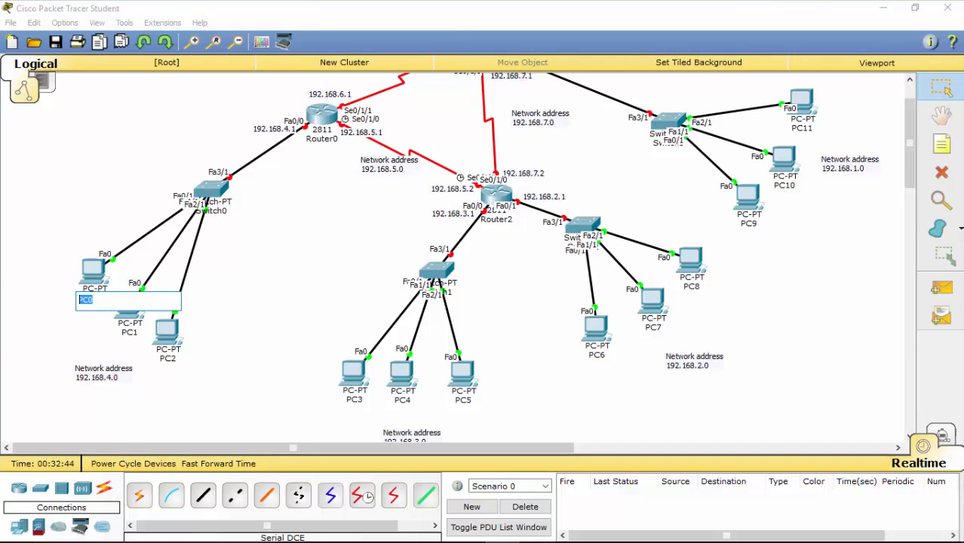
{"action": "type", "text": "192.168.4.2"}
{"action": "key", "text": "shift+Left"}
{"action": "left_click_drag", "start_coordinate": [253, 134], "coordinate": [268, 132]}
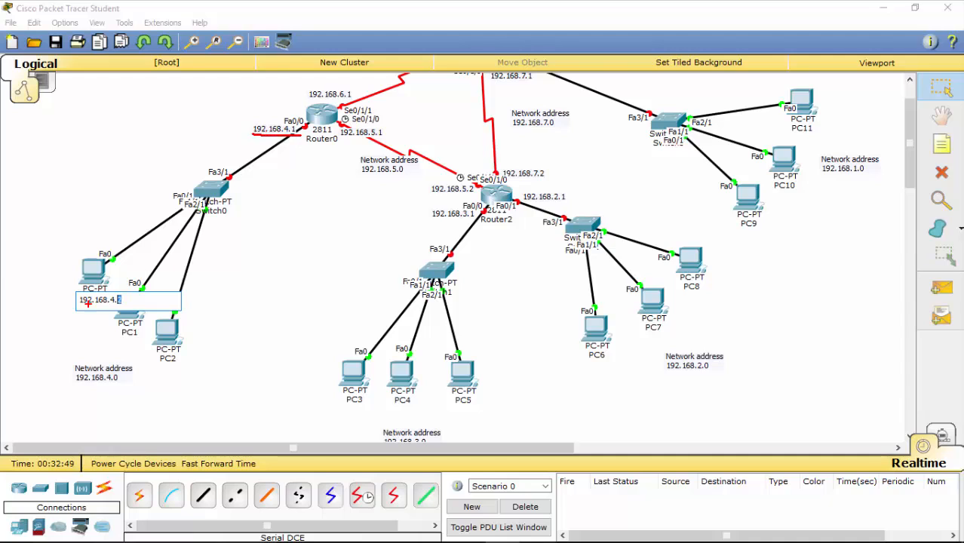
{"action": "left_click_drag", "start_coordinate": [78, 309], "coordinate": [125, 307]}
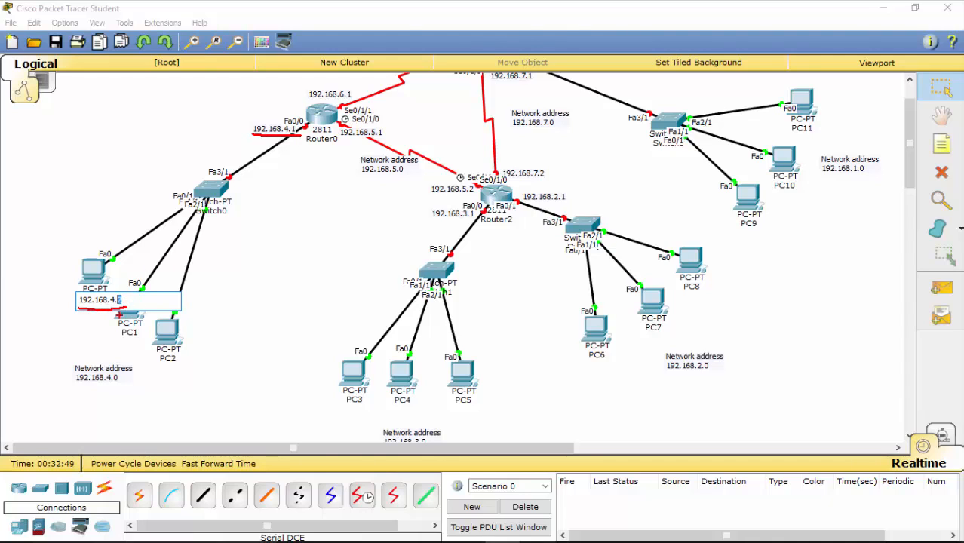
{"action": "key", "text": "Escape"}
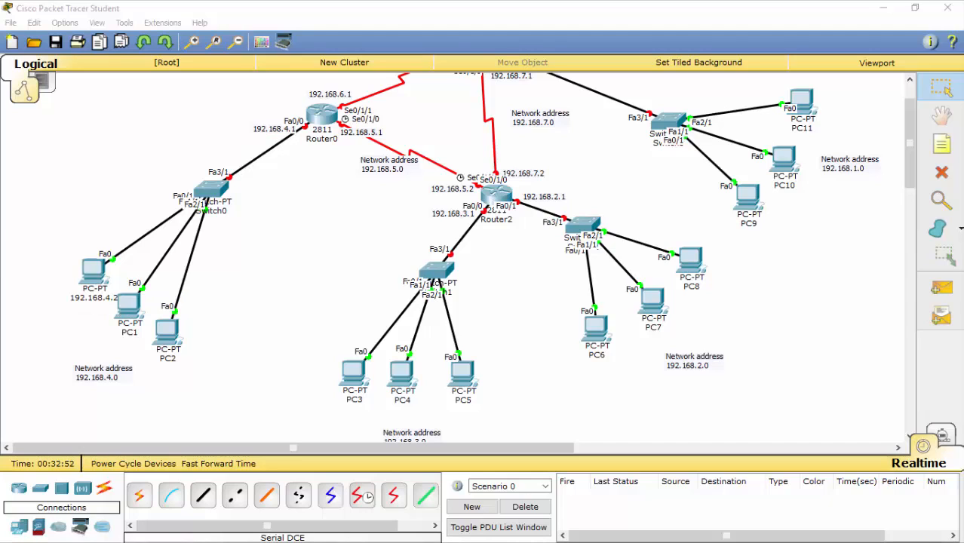
Rename PC1's label to 192.168.4.3
{"action": "left_click", "coordinate": [130, 333]}
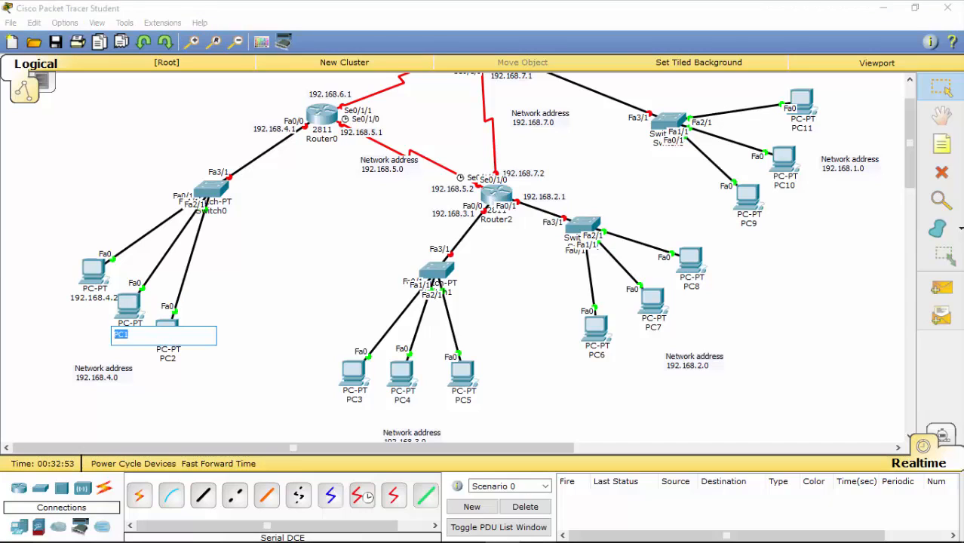
{"action": "type", "text": "192.168.4.3"}
{"action": "key", "text": "Tab"}
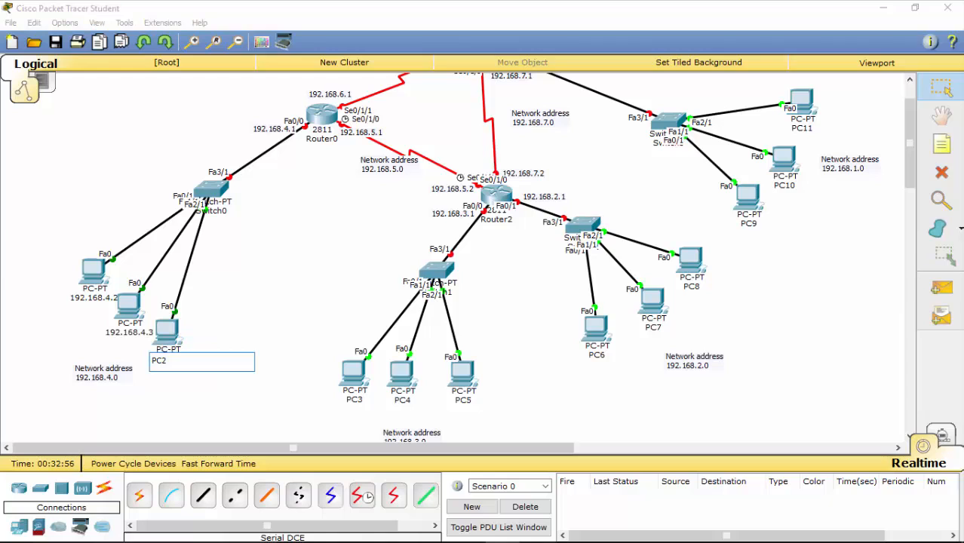
Rename PC2's label to 192.168.4.4
{"action": "type", "text": "192.168.4.4"}
{"action": "key", "text": "BackSpace"}
{"action": "type", "text": "190"}
{"action": "key", "text": "BackSpace"}
{"action": "key", "text": "BackSpace"}
{"action": "key", "text": "BackSpace"}
{"action": "type", "text": "2"}
{"action": "key", "text": "BackSpace"}
{"action": "type", "text": "254"}
{"action": "type", "text": "4"}
Rename PC3's label under Switch1 to 192.168.3.0
{"action": "left_click", "coordinate": [355, 401]}
{"action": "double_click", "coordinate": [347, 402]}
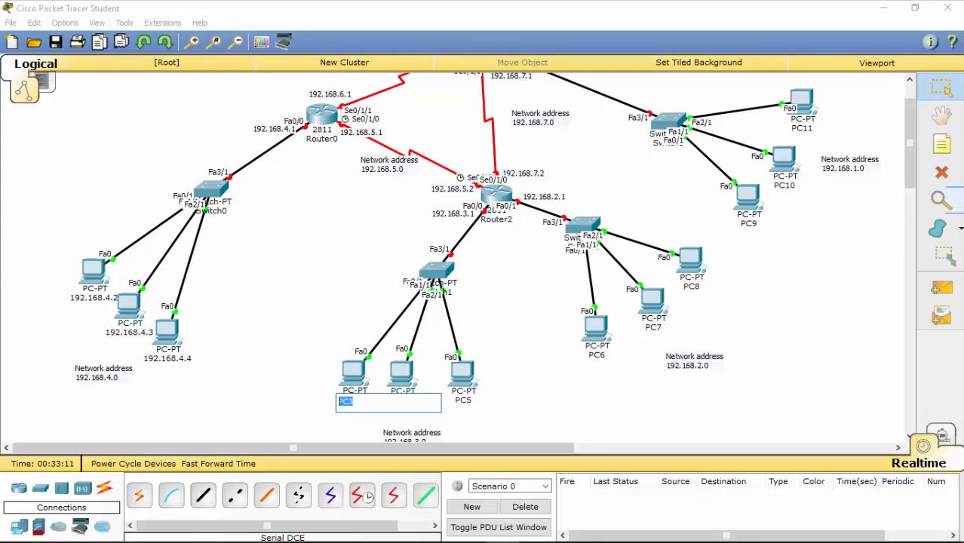
{"action": "scroll", "coordinate": [453, 256], "scroll_direction": "down", "scroll_amount": 3}
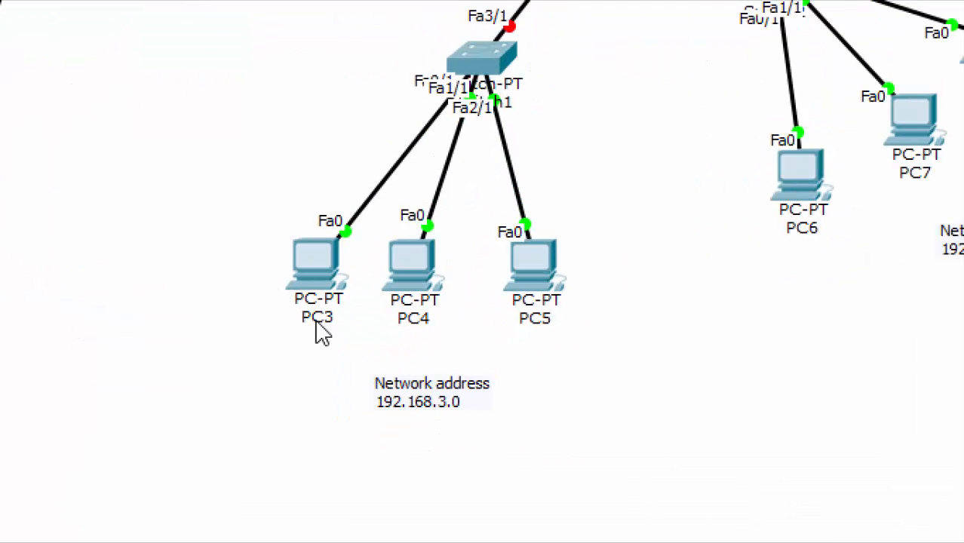
{"action": "left_click", "coordinate": [355, 329]}
{"action": "left_click_drag", "start_coordinate": [334, 321], "coordinate": [283, 339]}
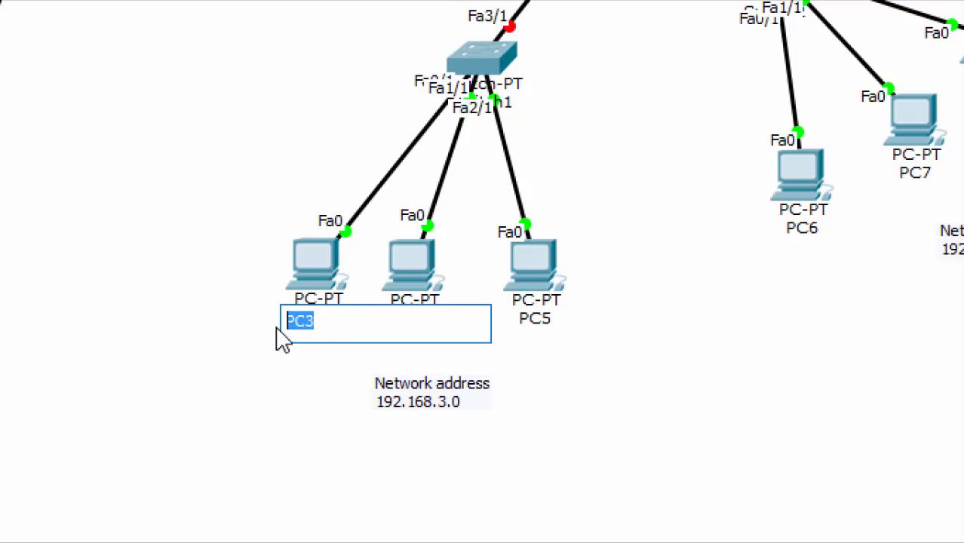
{"action": "type", "text": "192.16"}
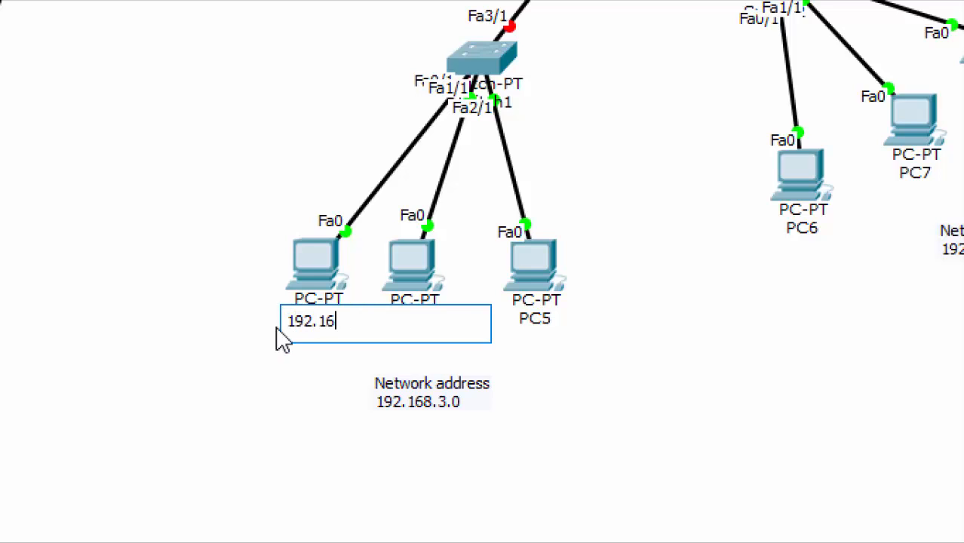
{"action": "type", "text": "8.3.0"}
Rename PC4's label to 192.168.3.3
{"action": "left_click", "coordinate": [506, 332]}
{"action": "left_click", "coordinate": [420, 323]}
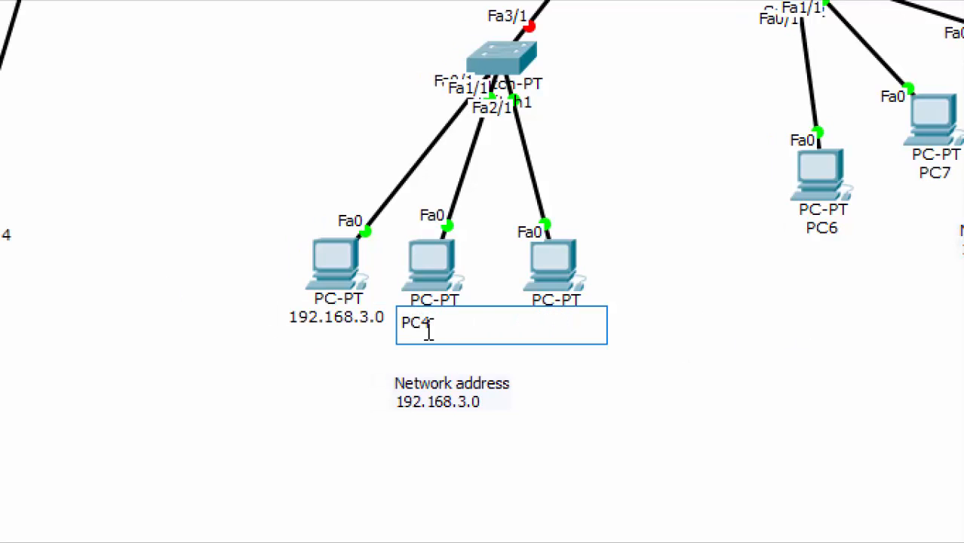
{"action": "key", "text": "ctrl+a"}
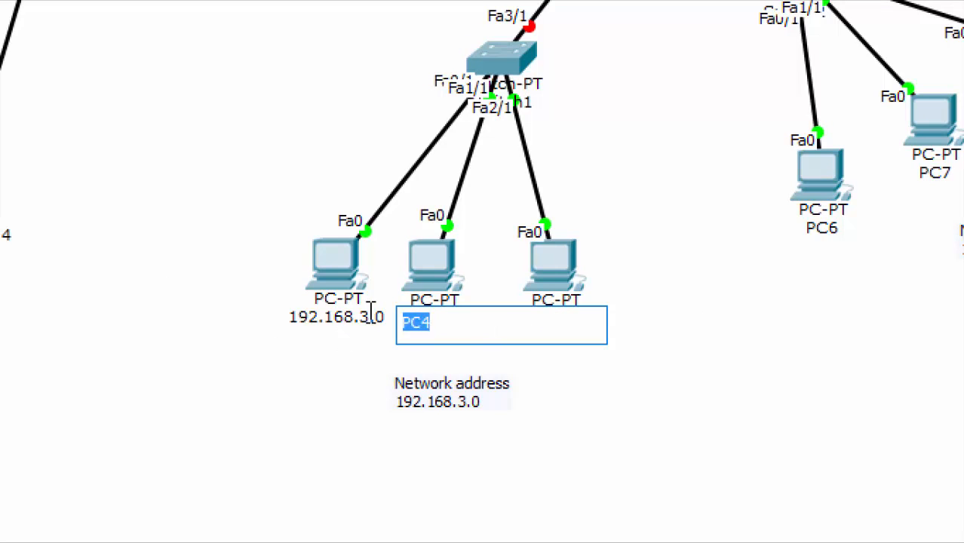
{"action": "type", "text": "1"}
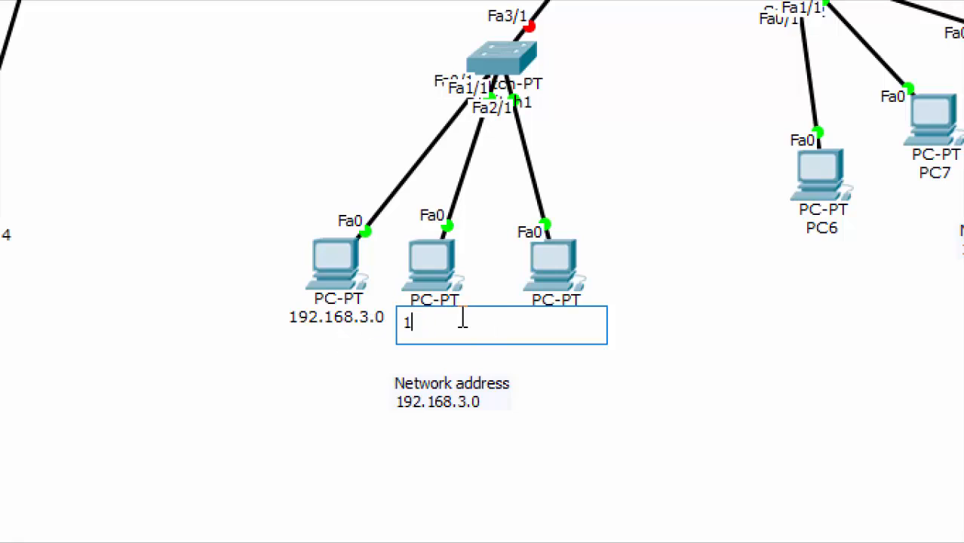
{"action": "type", "text": "92.168"}
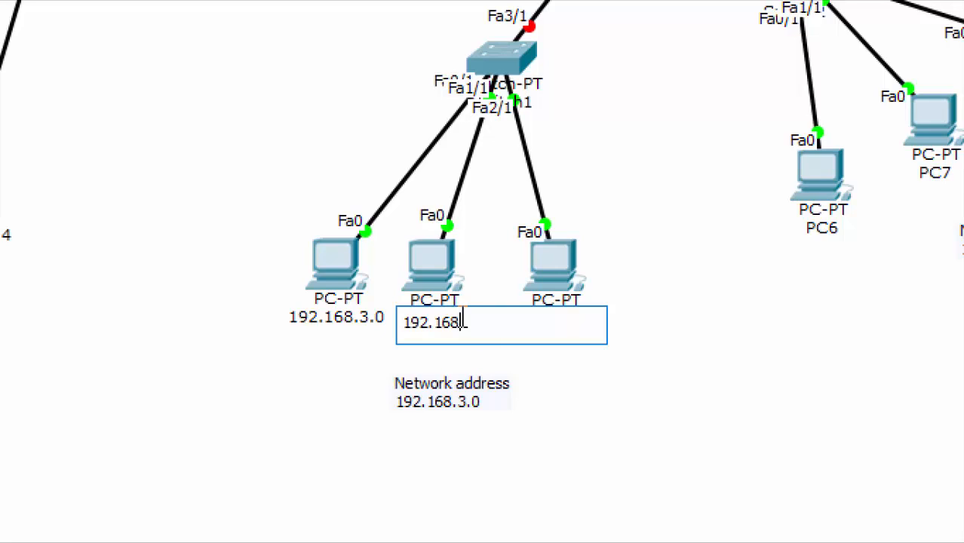
{"action": "type", "text": ".3.3"}
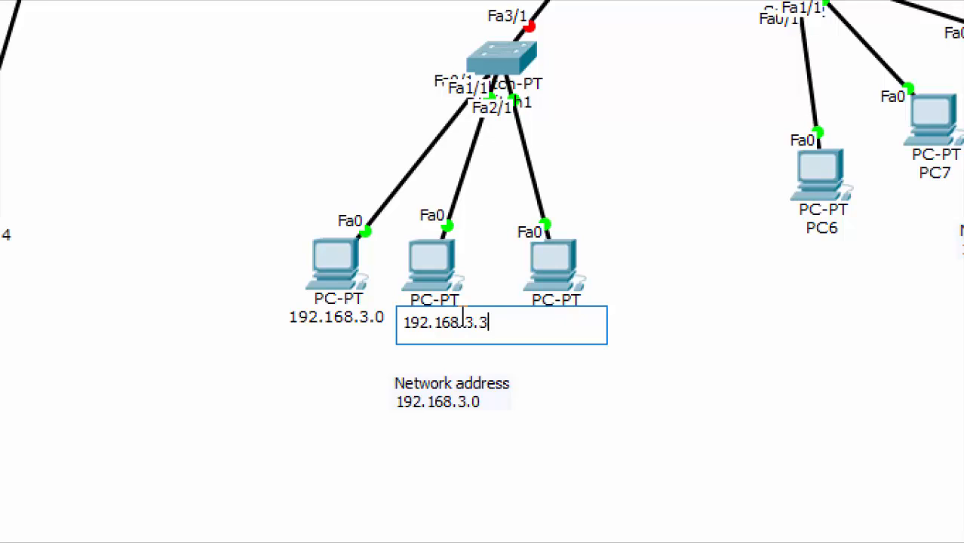
{"action": "left_click", "coordinate": [384, 326]}
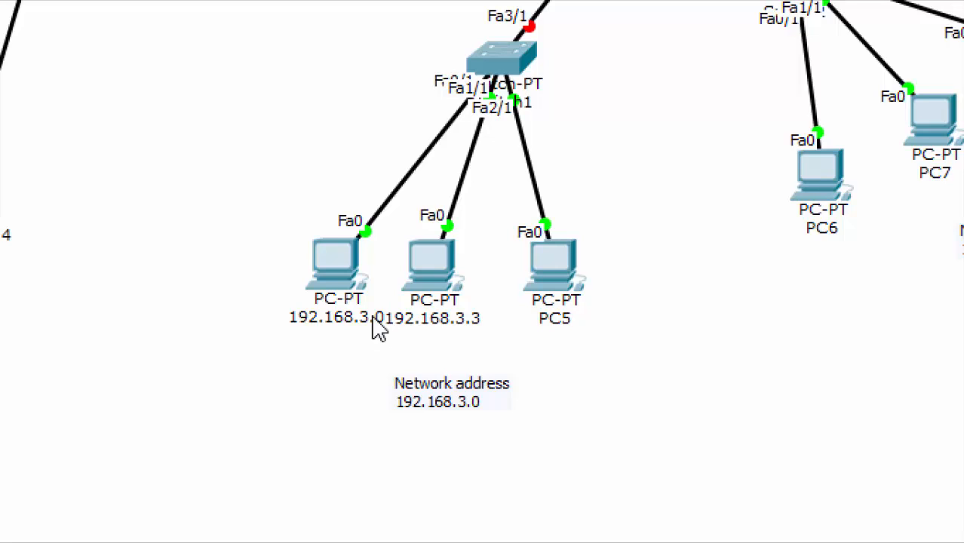
Correct the label of the first PC under Switch1 to 192.168.3.2
{"action": "double_click", "coordinate": [355, 326]}
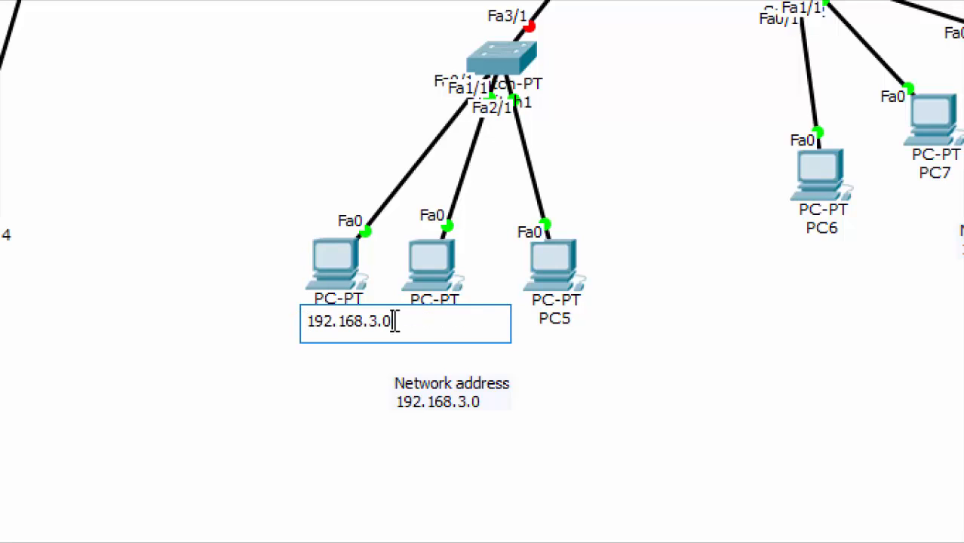
{"action": "key", "text": "BackSpace"}
{"action": "type", "text": "2"}
{"action": "left_click", "coordinate": [341, 368]}
{"action": "left_click", "coordinate": [449, 255]}
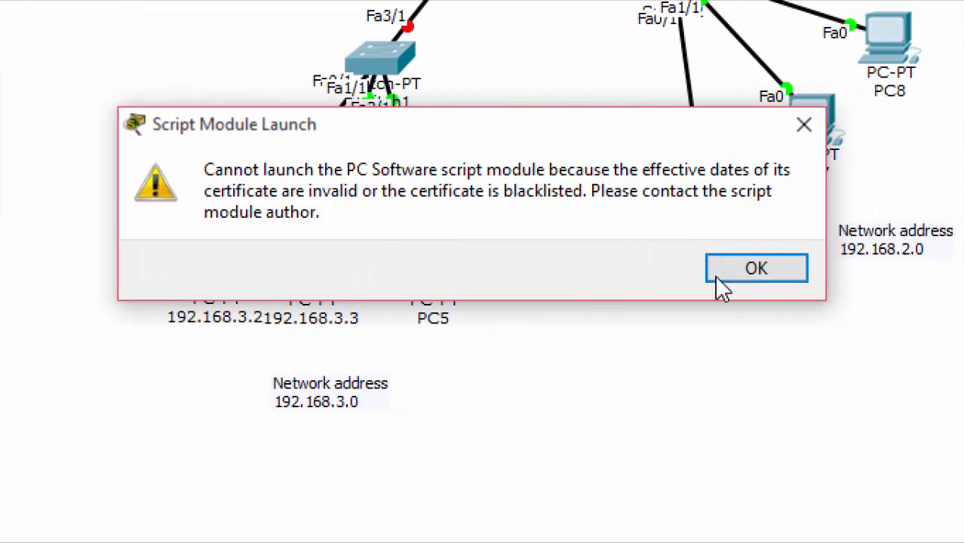
{"action": "left_click", "coordinate": [734, 276]}
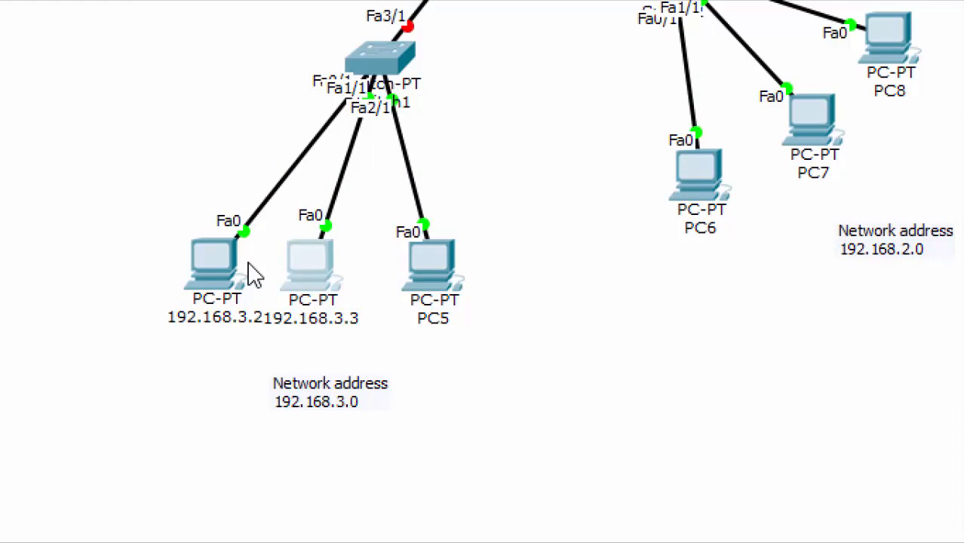
{"action": "left_click", "coordinate": [332, 273]}
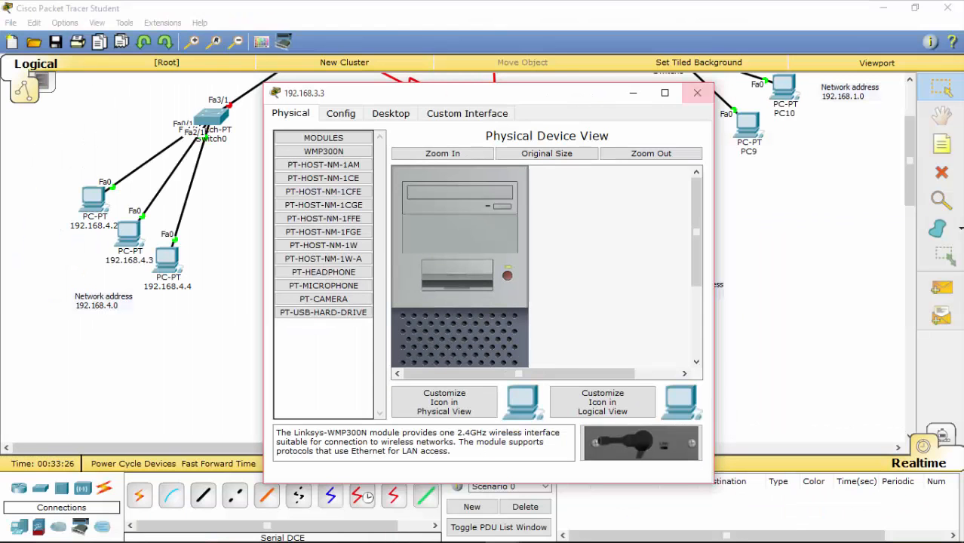
{"action": "left_click", "coordinate": [697, 93]}
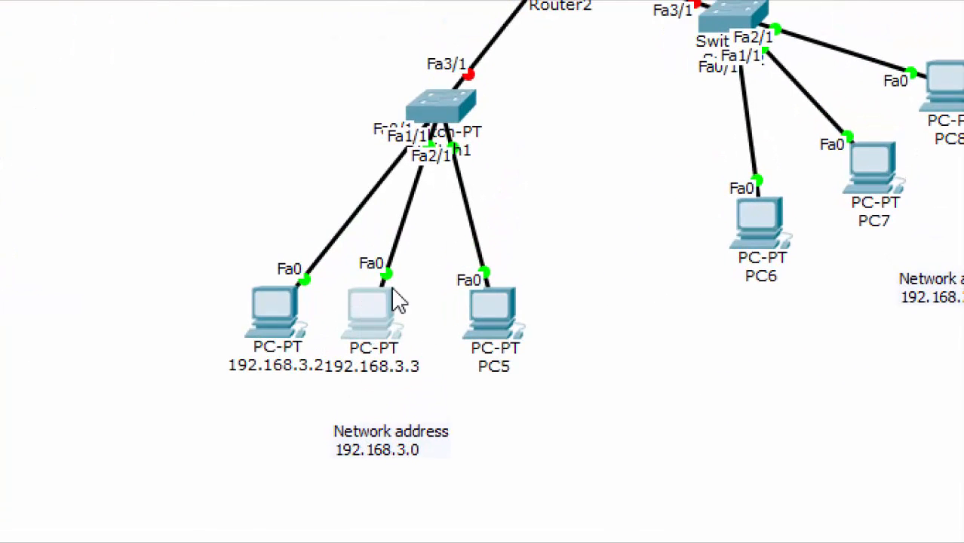
Spread the Switch1 PCs by moving the 192.168.3.3 PC up and PC5 slightly down, and rename PC5's label to 192.168.3.4
{"action": "left_click_drag", "start_coordinate": [414, 295], "coordinate": [385, 286]}
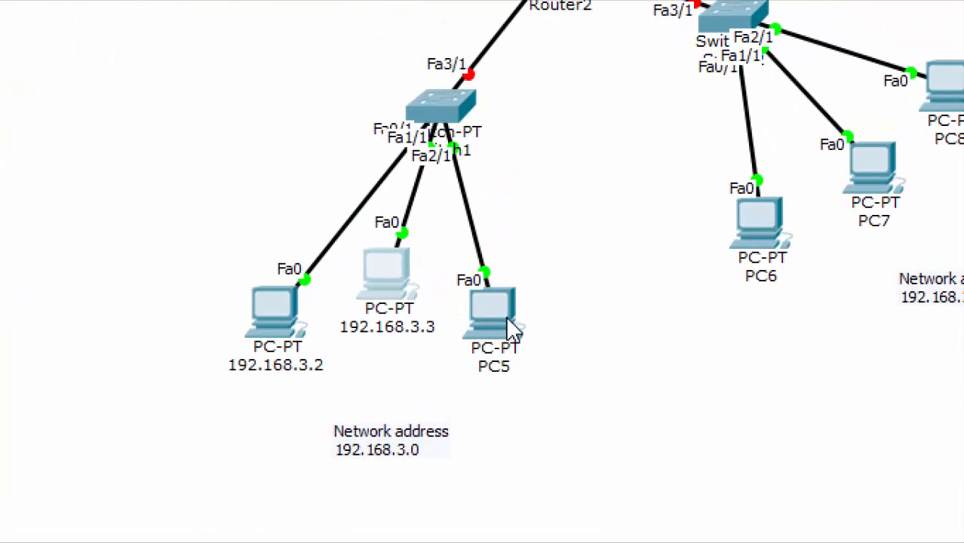
{"action": "left_click_drag", "start_coordinate": [512, 334], "coordinate": [520, 353]}
{"action": "left_click", "coordinate": [519, 389]}
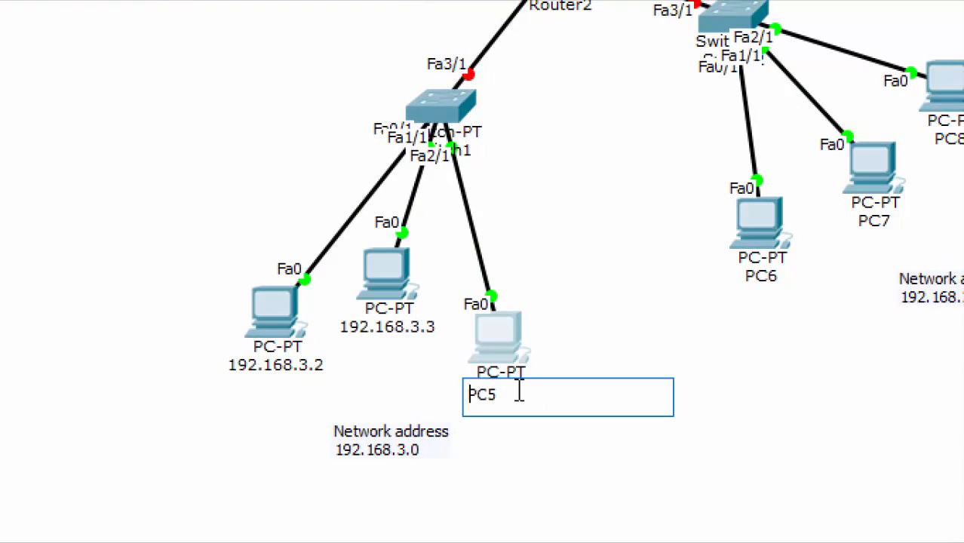
{"action": "double_click", "coordinate": [519, 391]}
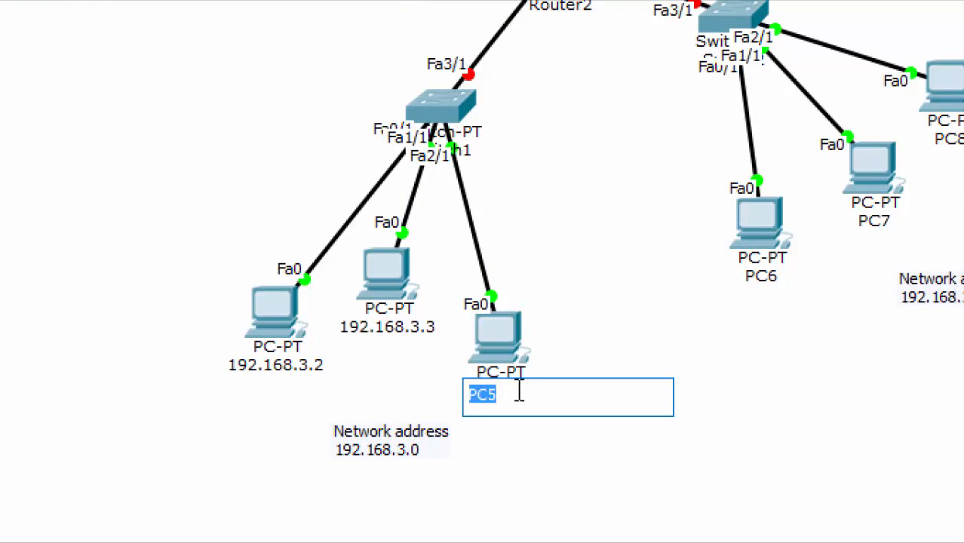
{"action": "type", "text": "192"}
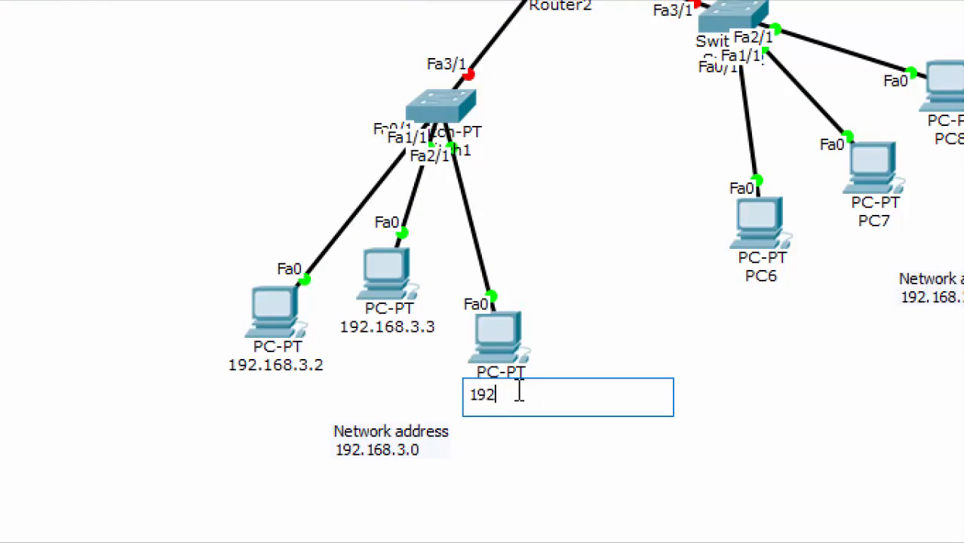
{"action": "type", "text": ".168.3."}
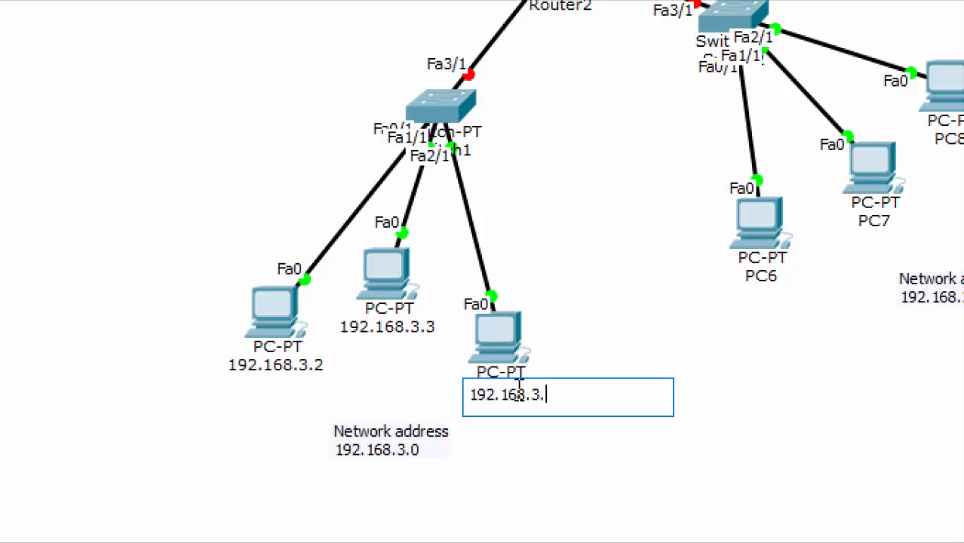
{"action": "type", "text": "4"}
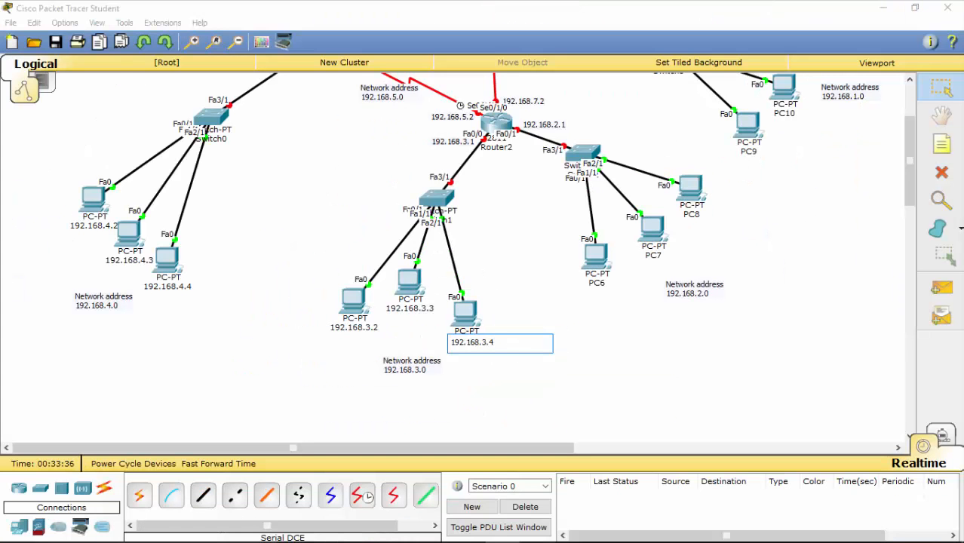
Rename PC6's label to 192.168.2.2
{"action": "left_click", "coordinate": [597, 283]}
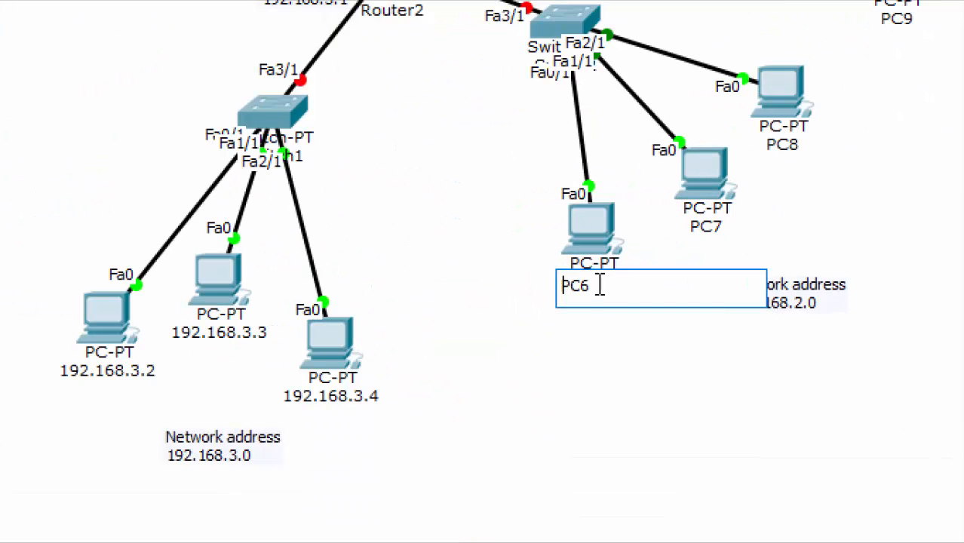
{"action": "left_click_drag", "start_coordinate": [599, 285], "coordinate": [560, 283]}
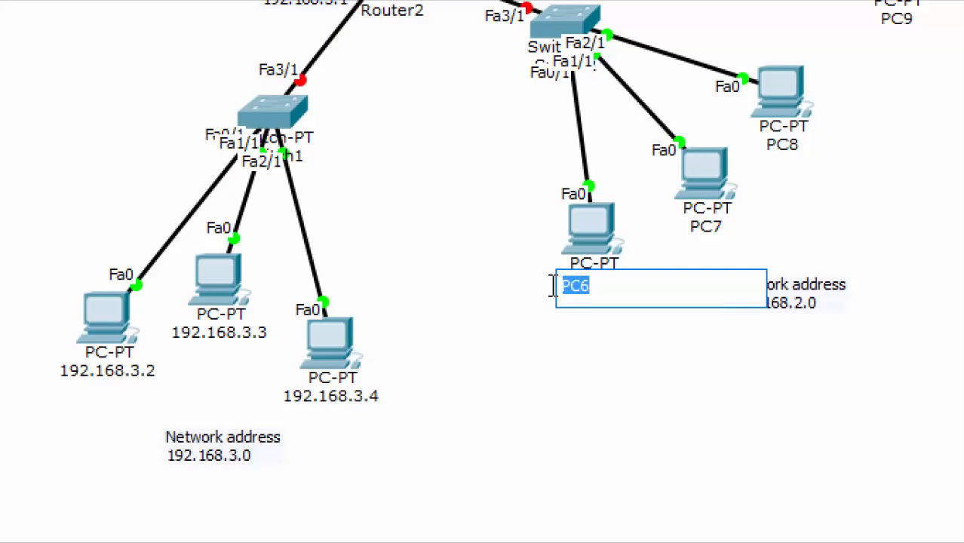
{"action": "type", "text": "192.16"}
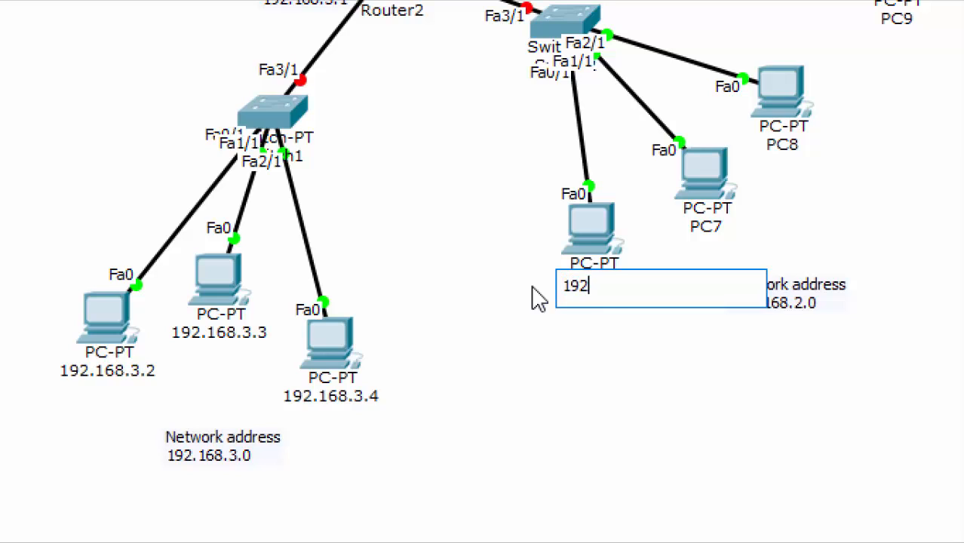
{"action": "type", "text": "8.2.2"}
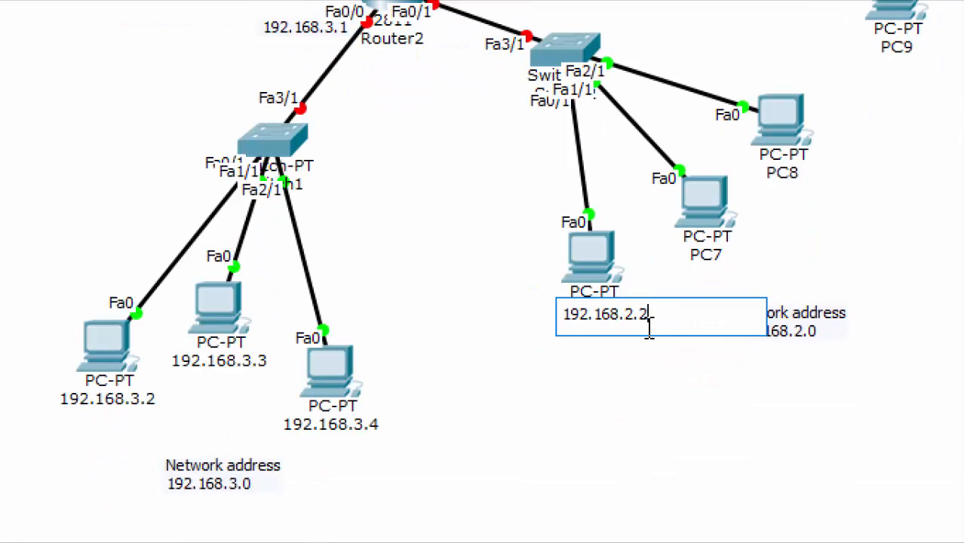
Rename PC7's label to 192.168.2.3
{"action": "left_click", "coordinate": [708, 257]}
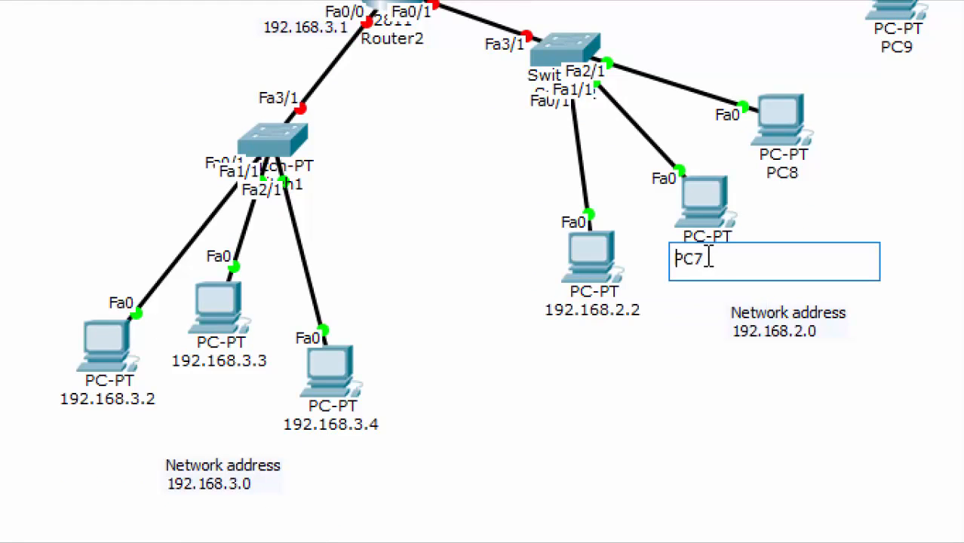
{"action": "left_click_drag", "start_coordinate": [710, 258], "coordinate": [664, 256]}
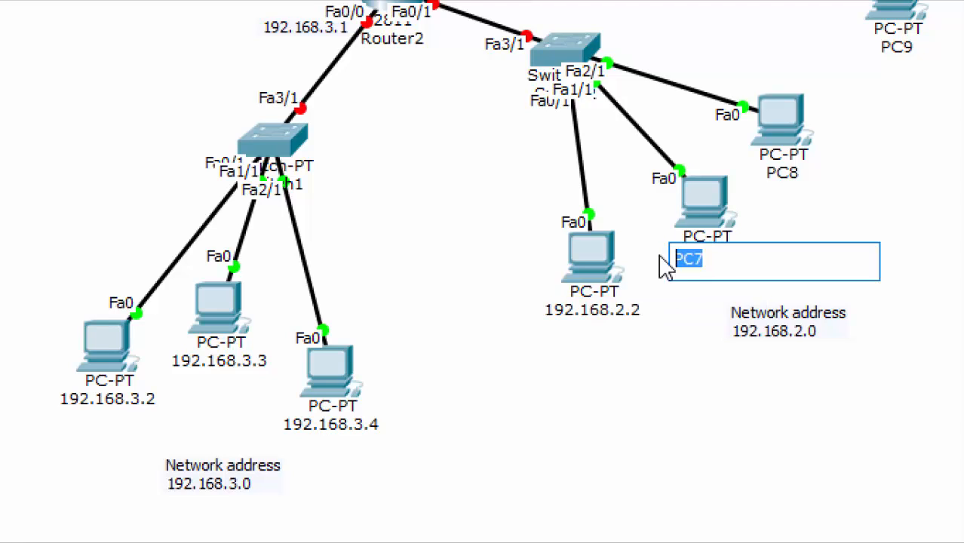
{"action": "type", "text": "192.168"}
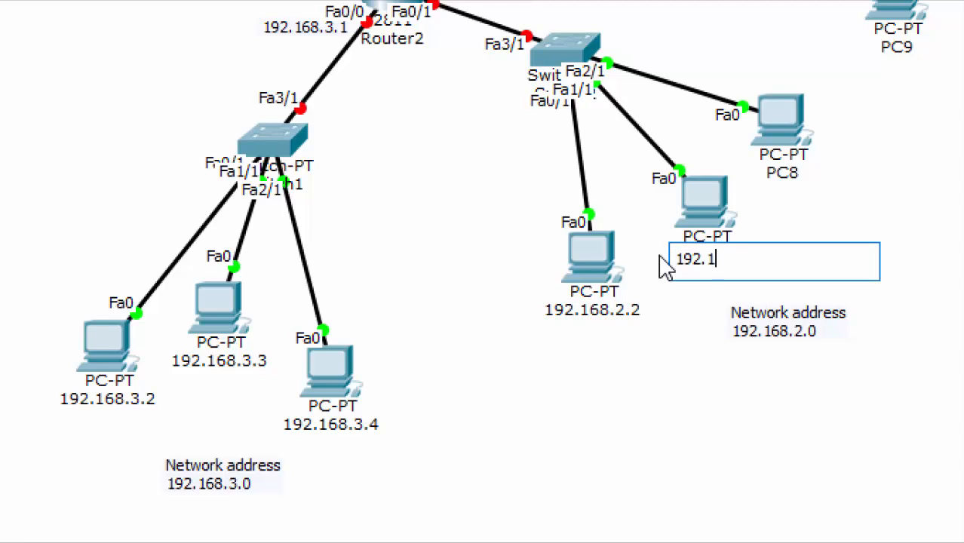
{"action": "type", "text": ".2.3"}
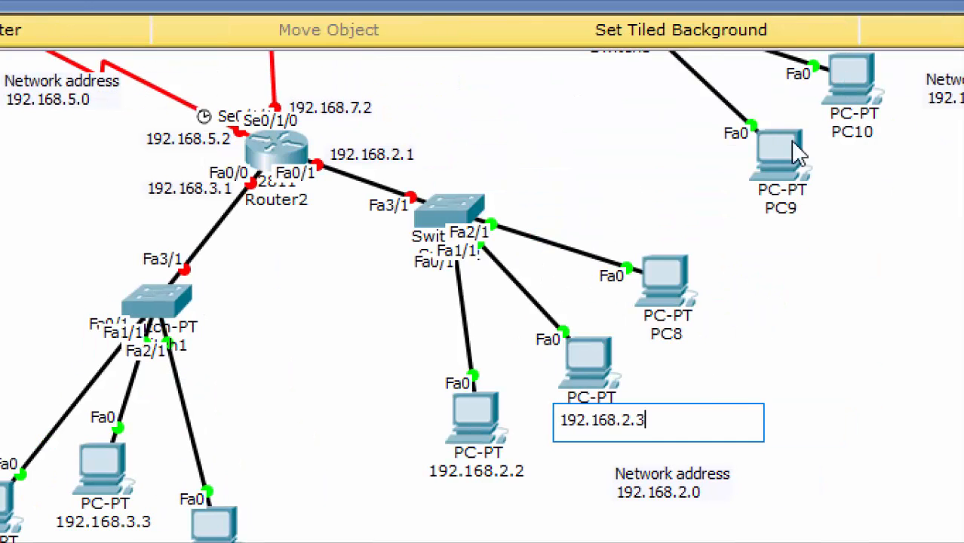
Rename PC8's label to 192.168.2.4
{"action": "left_click", "coordinate": [779, 176]}
{"action": "left_click", "coordinate": [664, 348]}
{"action": "key", "text": "ctrl+a"}
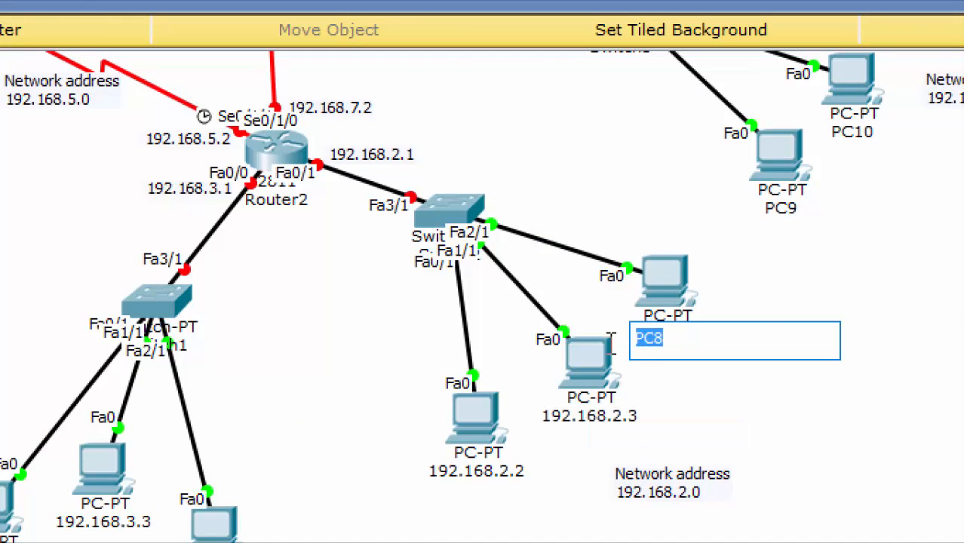
{"action": "type", "text": "192.168"}
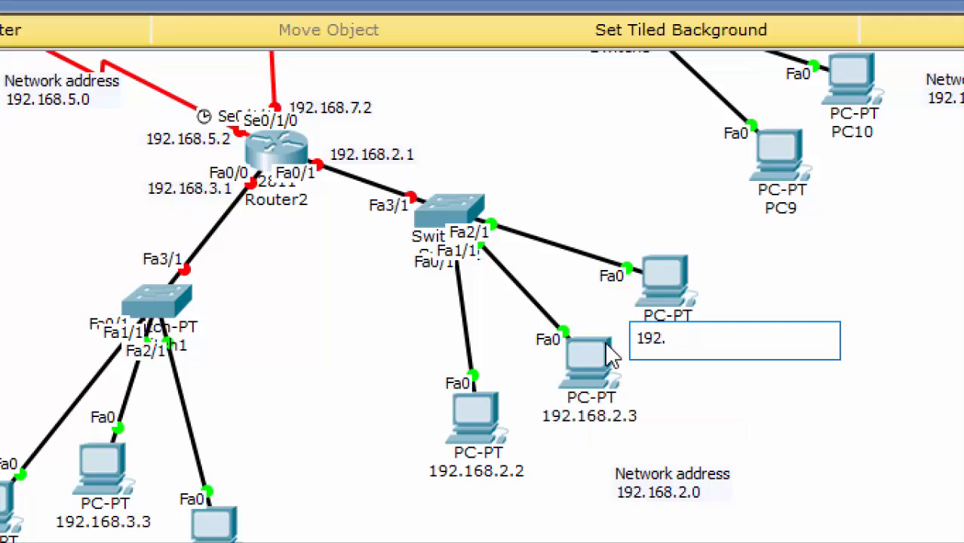
{"action": "type", "text": ".2.4"}
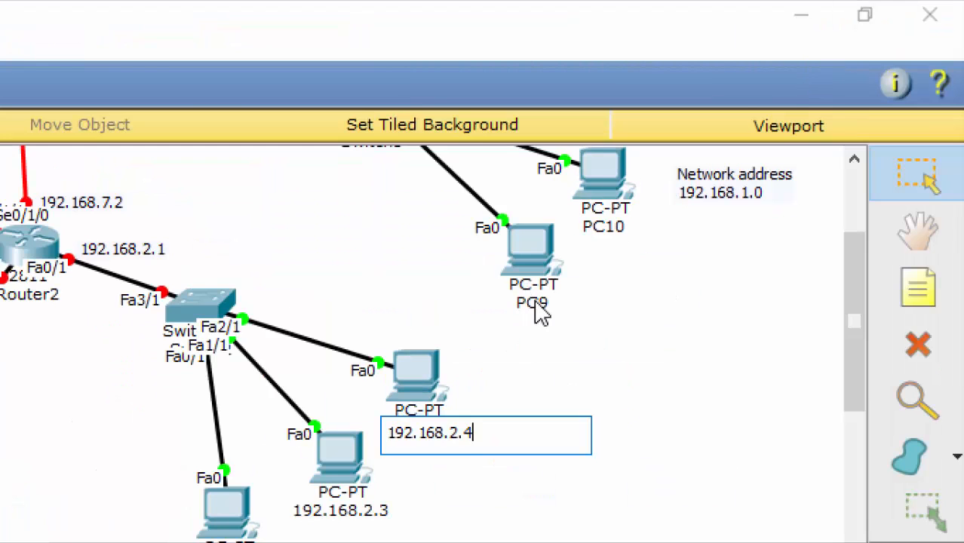
Rename PC9's label to 192.168.1.2
{"action": "left_click", "coordinate": [787, 209]}
{"action": "left_click_drag", "start_coordinate": [522, 305], "coordinate": [495, 323]}
{"action": "type", "text": "1"}
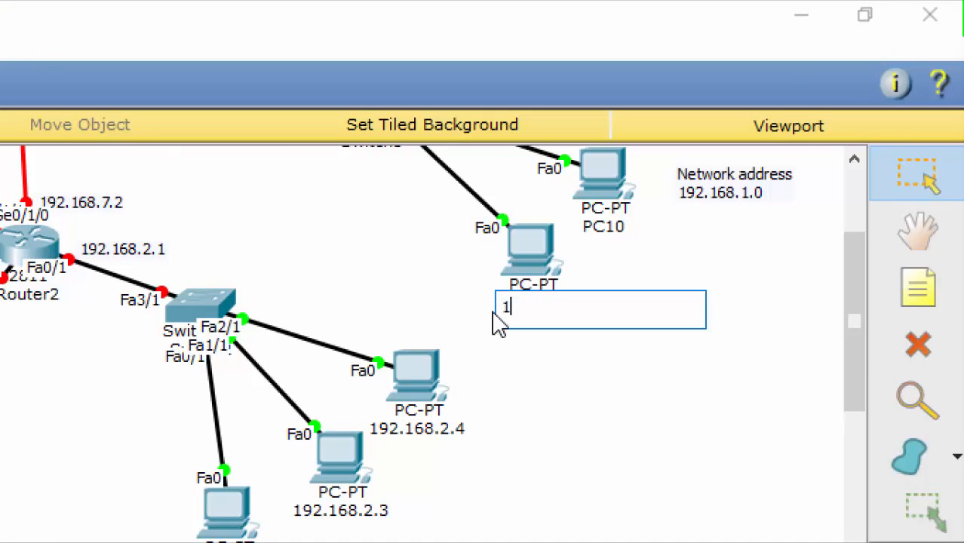
{"action": "type", "text": "92.168.1.2"}
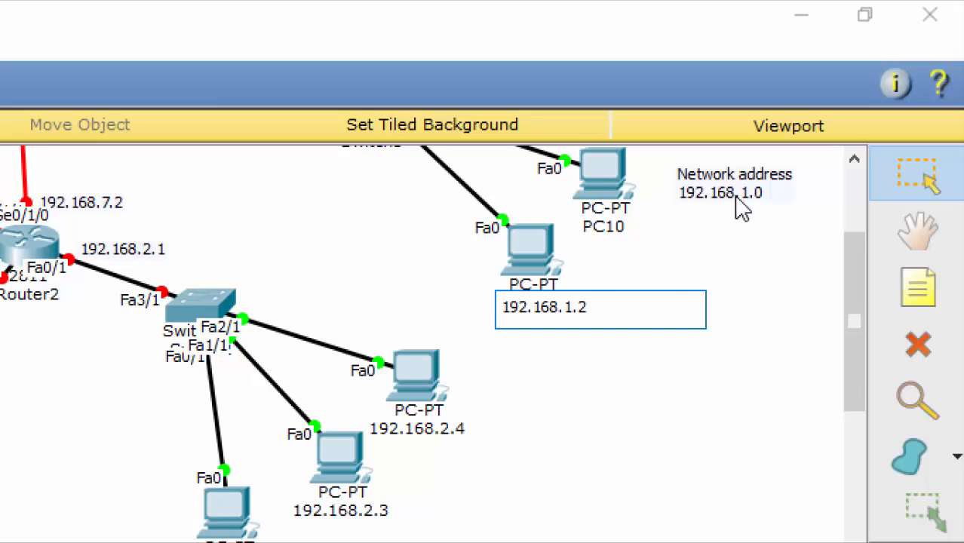
Rename PC10's label to 192.168.1.3
{"action": "left_click", "coordinate": [608, 232]}
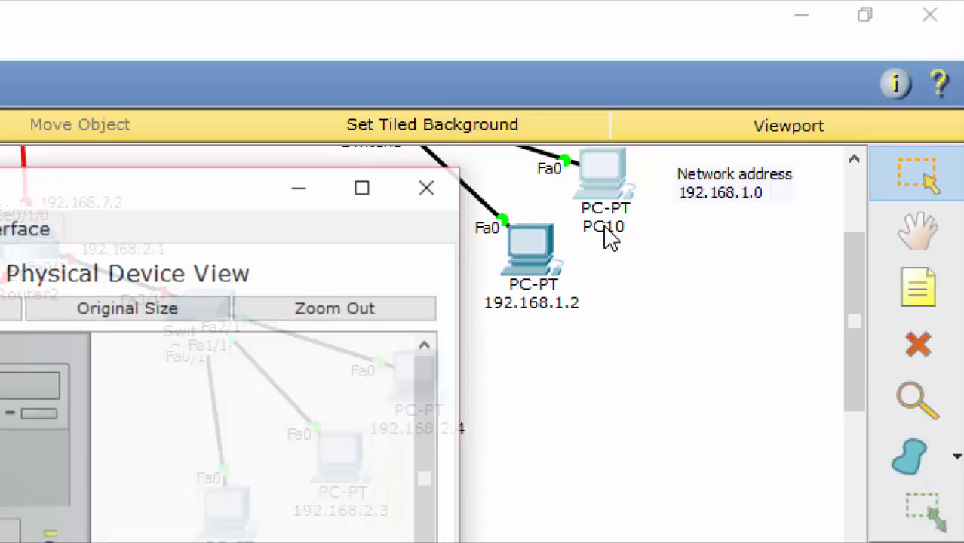
{"action": "left_click", "coordinate": [606, 227]}
{"action": "left_click_drag", "start_coordinate": [655, 232], "coordinate": [567, 241]}
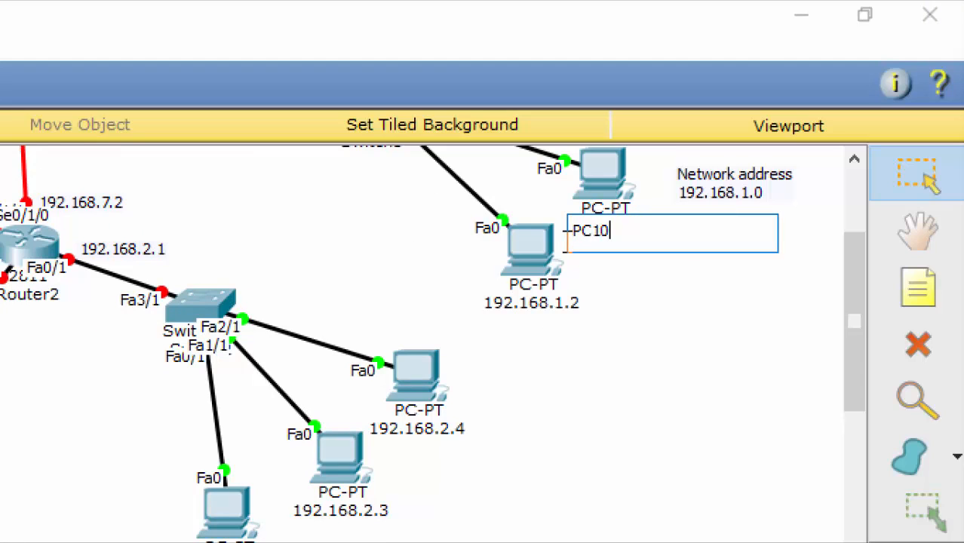
{"action": "double_click", "coordinate": [577, 236]}
{"action": "type", "text": "192"}
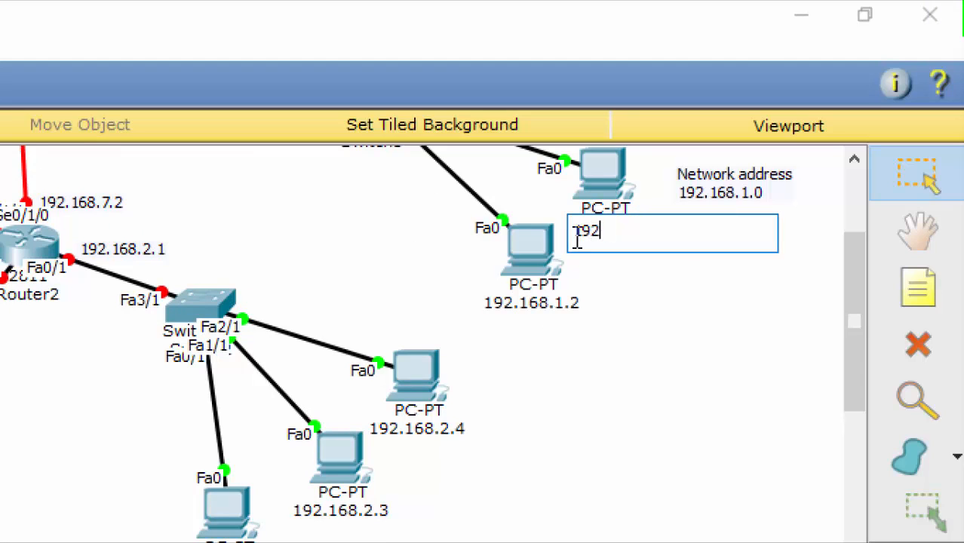
{"action": "type", "text": ".168.1.3"}
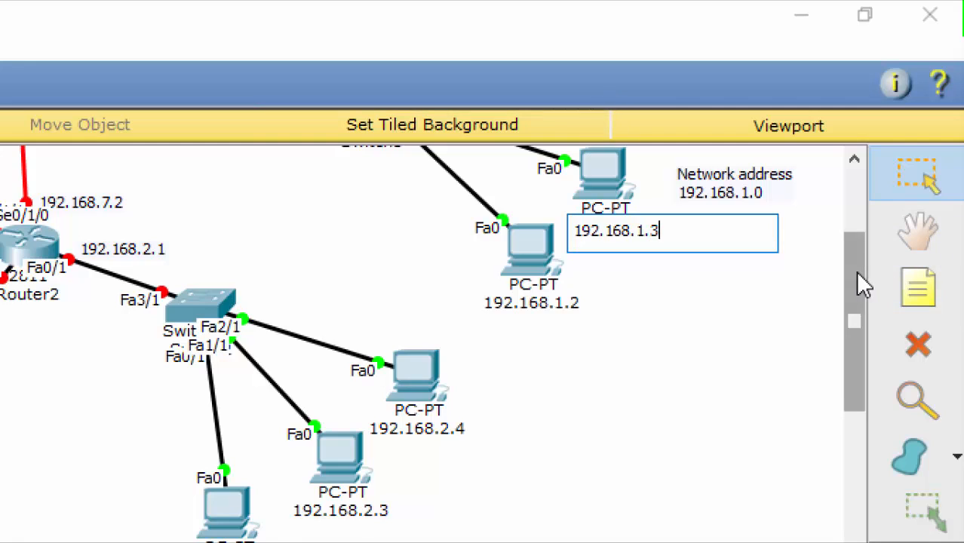
Rename PC11's label to 192.168.1.4
{"action": "left_click_drag", "start_coordinate": [855, 271], "coordinate": [833, 223]}
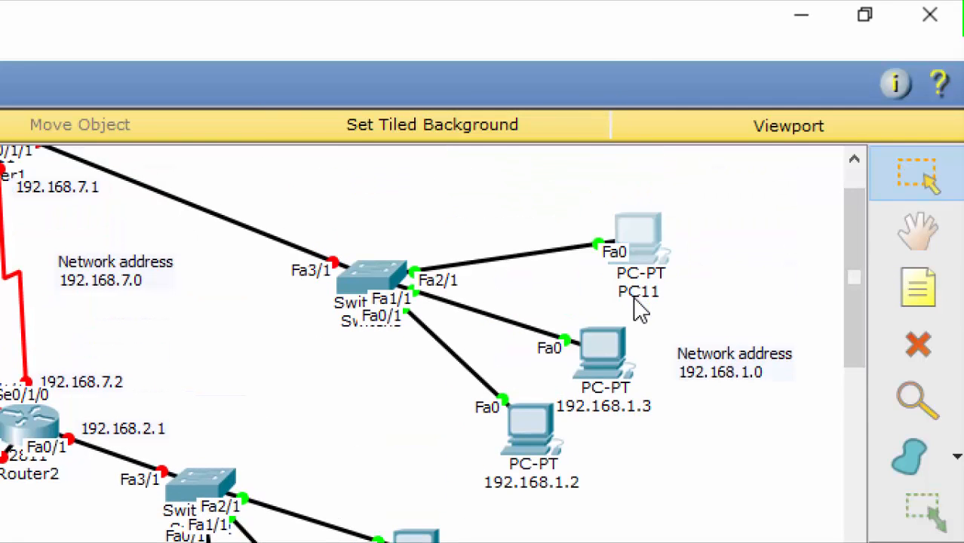
{"action": "left_click", "coordinate": [636, 294]}
{"action": "left_click_drag", "start_coordinate": [683, 302], "coordinate": [604, 299]}
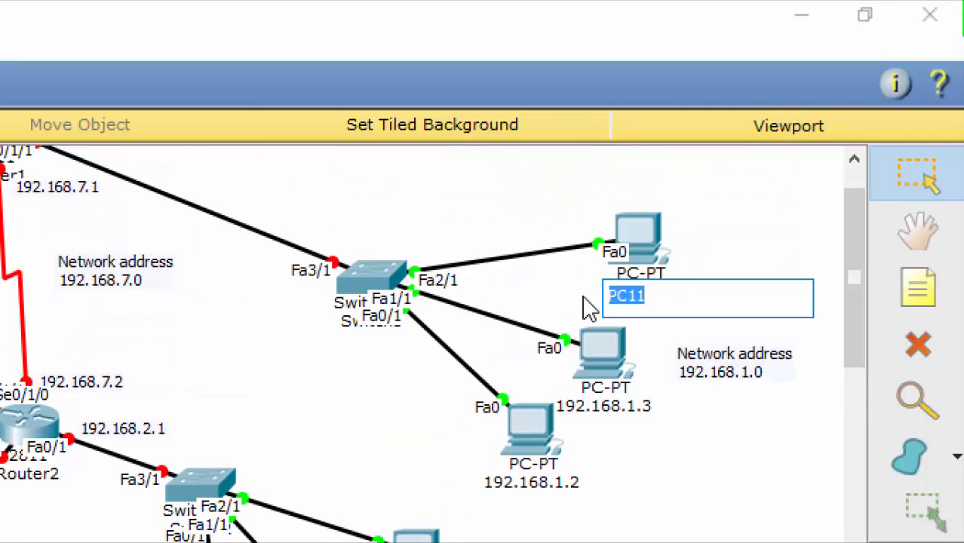
{"action": "type", "text": "192.16"}
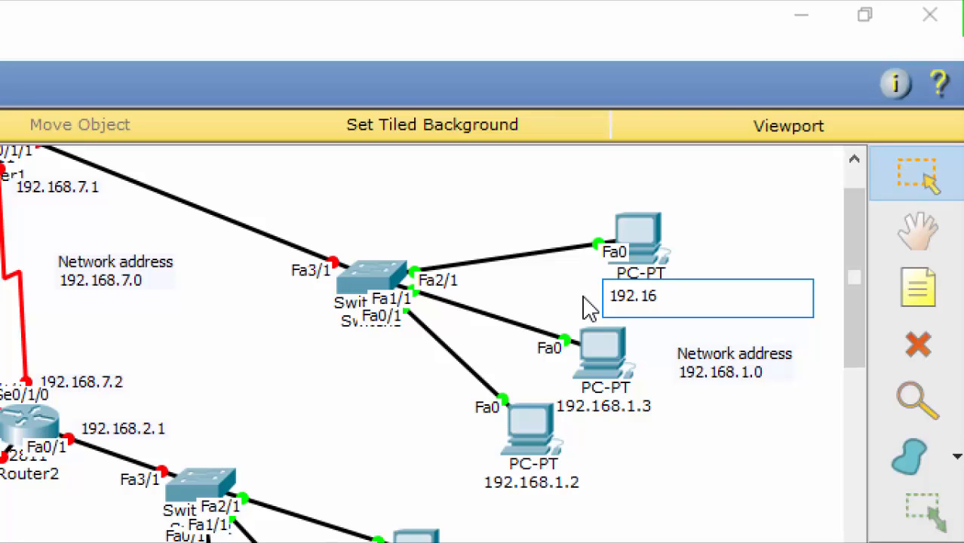
{"action": "type", "text": "8.1.4"}
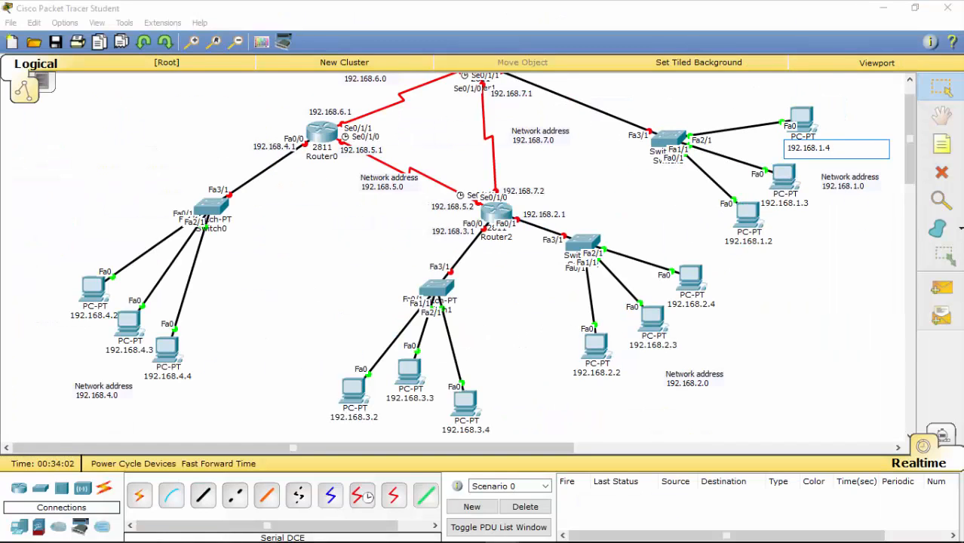
{"action": "left_click_drag", "start_coordinate": [910, 138], "coordinate": [911, 130]}
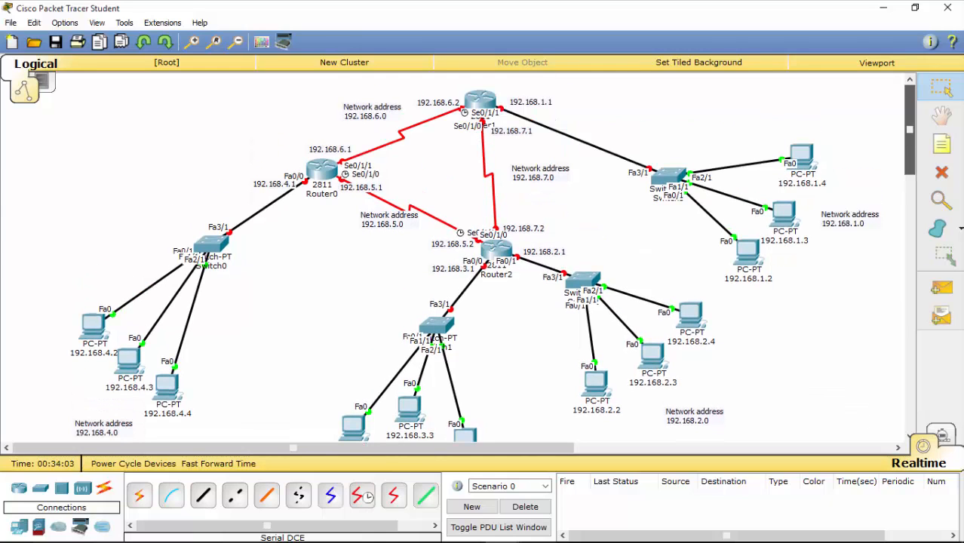